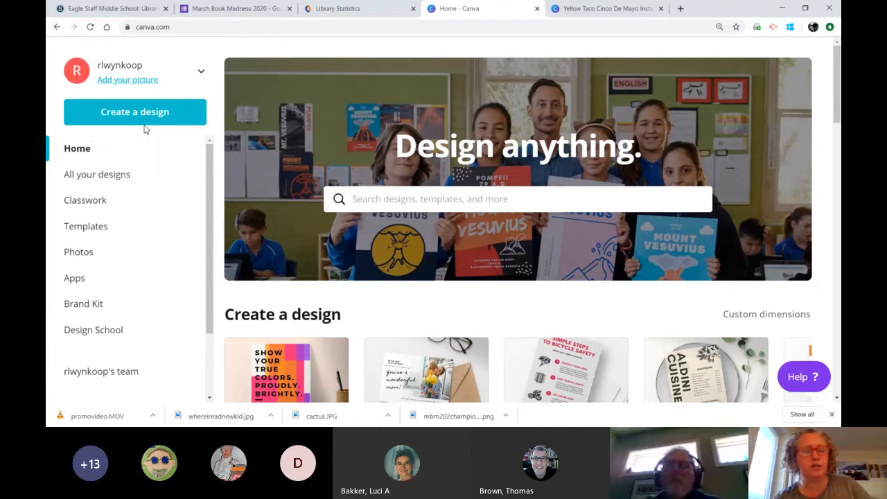
- View the design types offered for a new design, and check the Yellow Taco Cinco De Mayo Instagram post
left_click(146, 122)
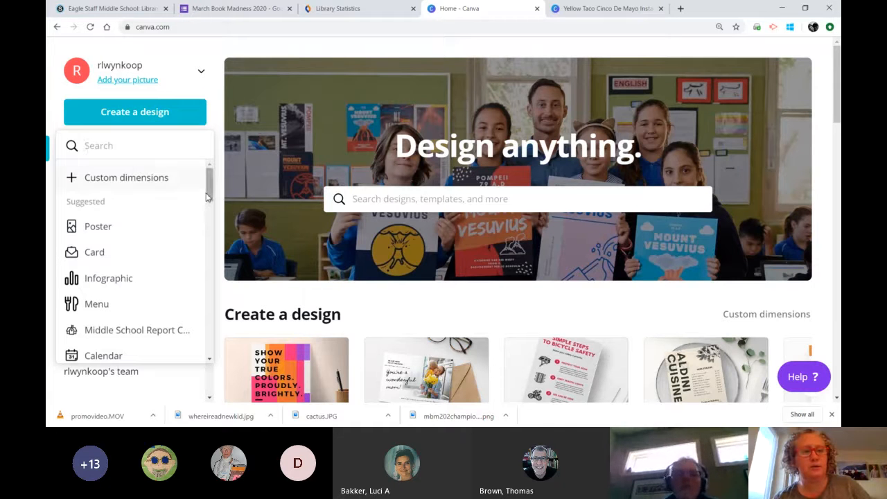
mouse_move(209, 191)
left_mouse_down()
mouse_move(208, 280)
mouse_move(215, 175)
left_mouse_up()
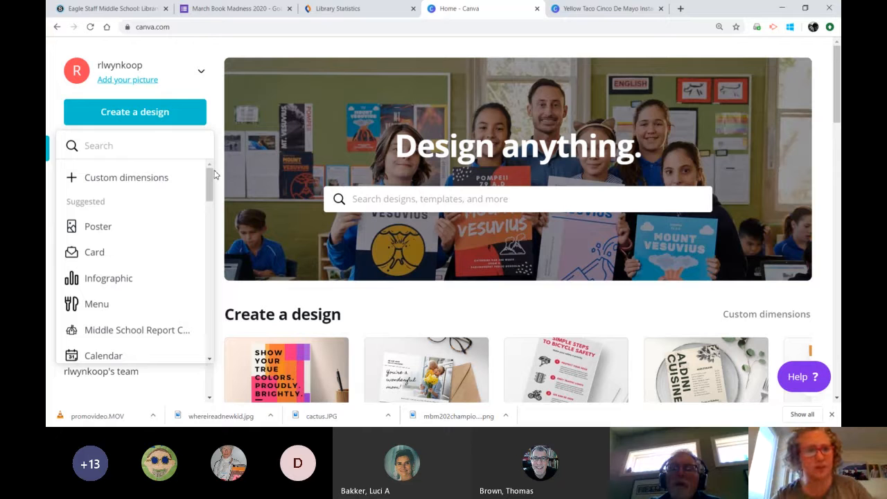
left_click(588, 9)
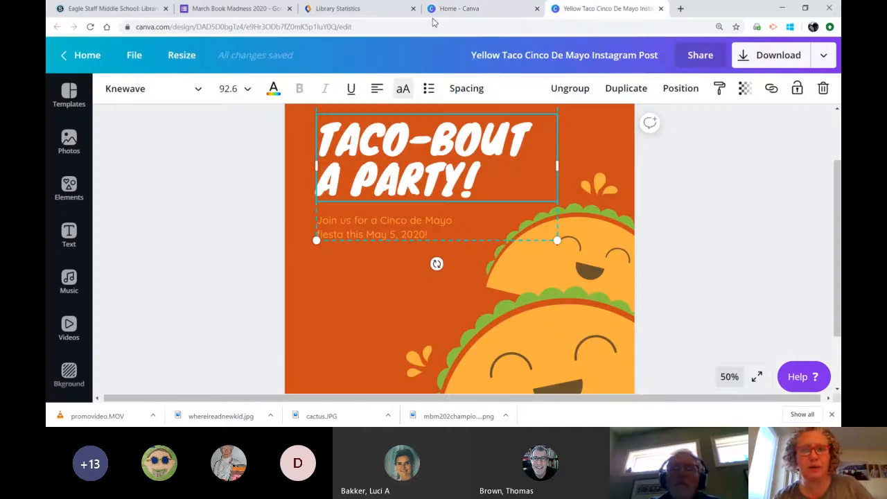
left_click(458, 13)
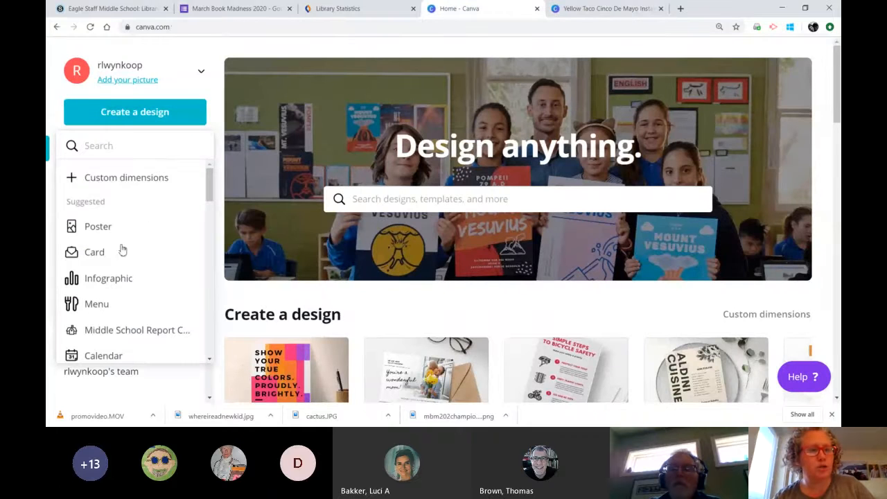
left_click(253, 49)
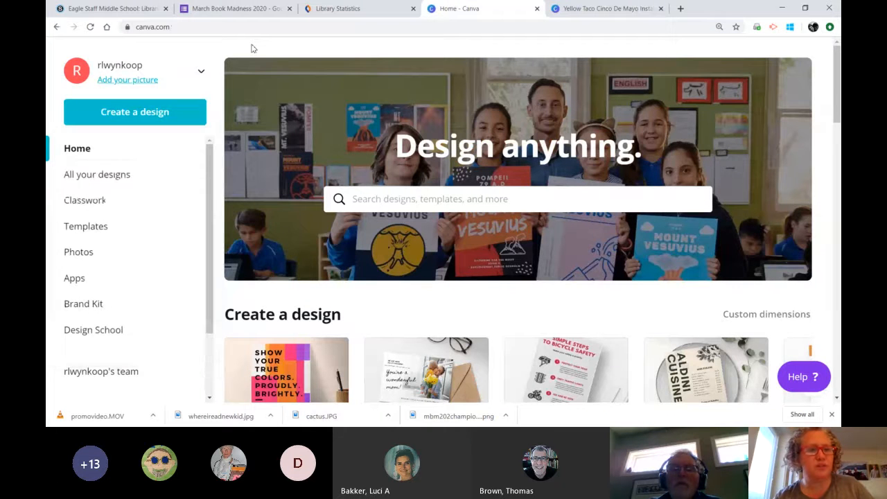
- In the collection of all designs, move the untitled app statistics infographic and "Add a little bit of body text" to the trash
left_click(111, 178)
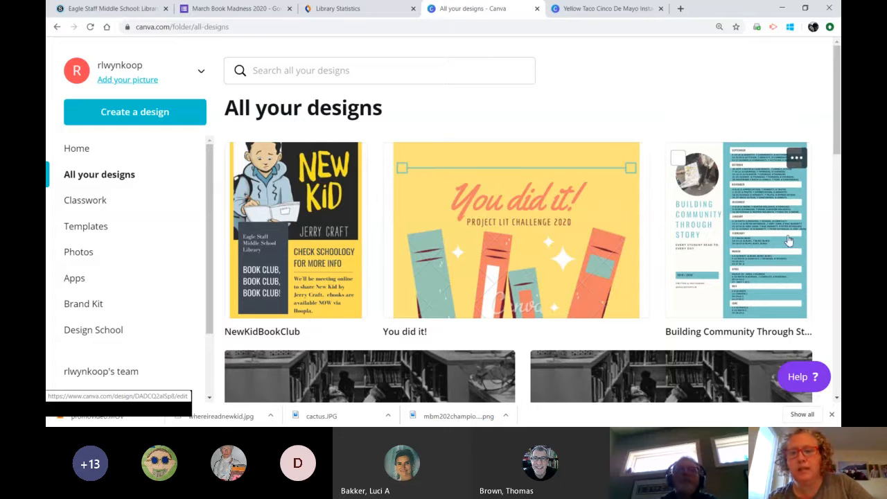
left_click_drag(836, 142, 837, 158)
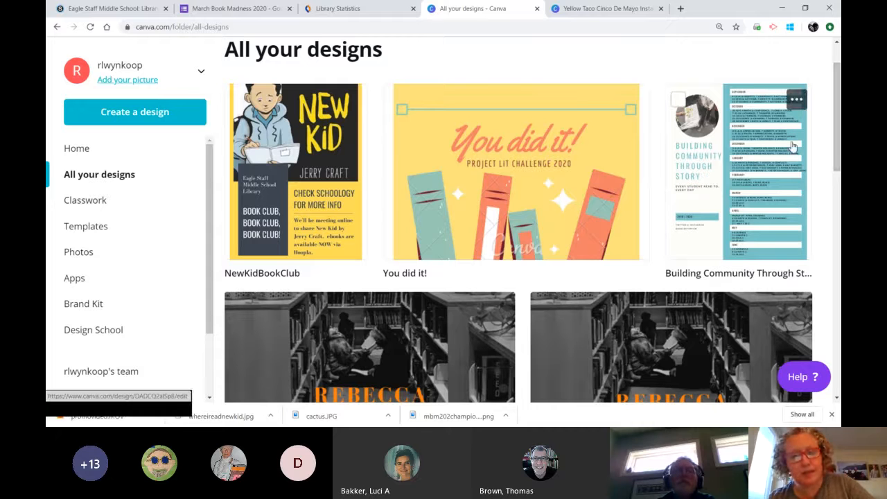
scroll(753, 169, "down", 3)
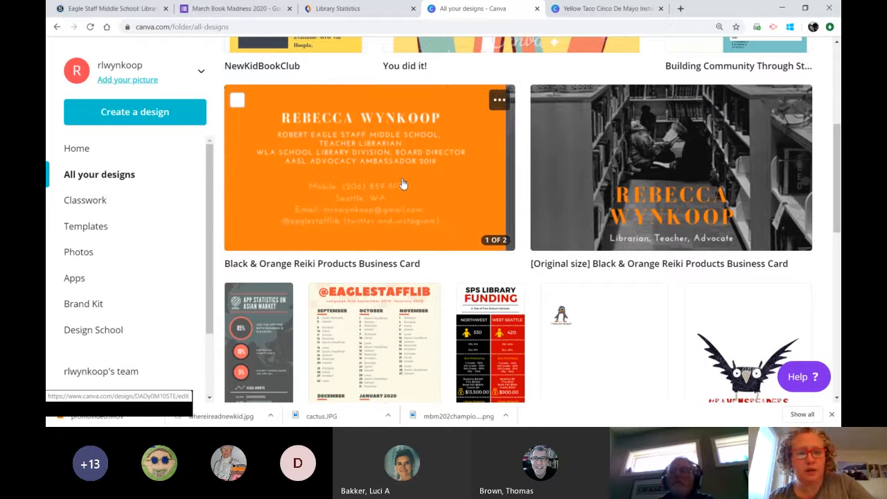
scroll(402, 183, "down", 2)
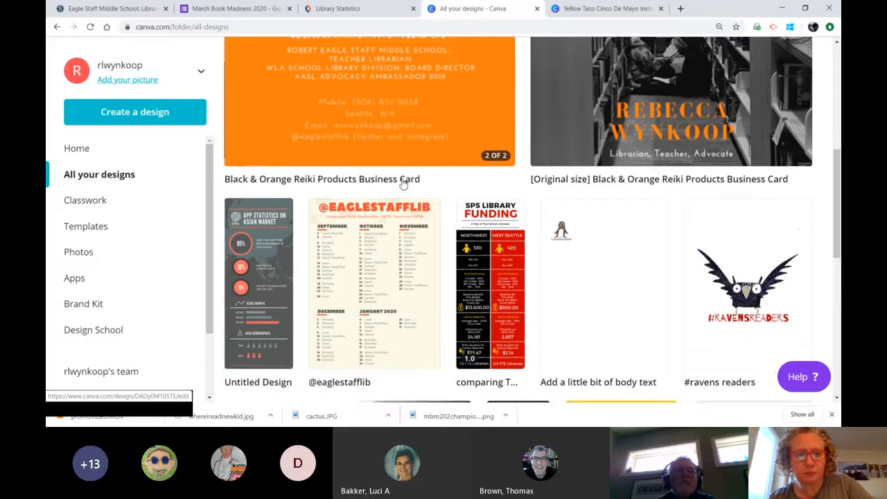
scroll(402, 183, "down", 1)
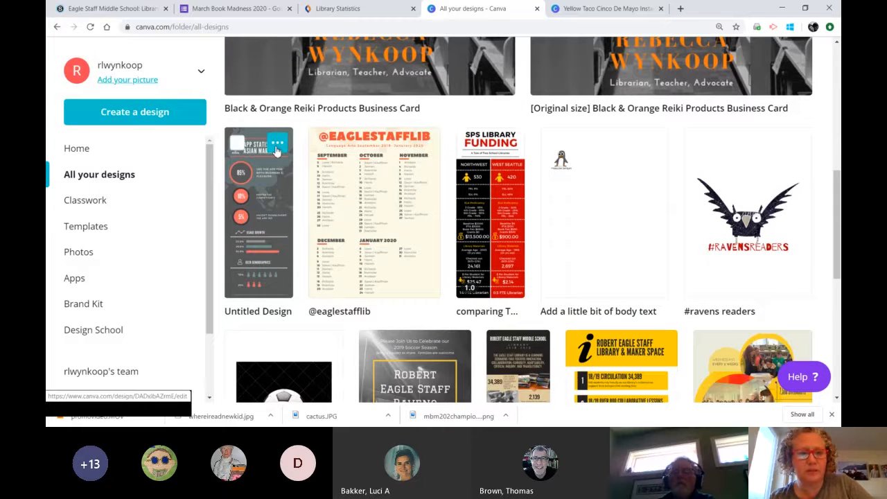
left_click(276, 144)
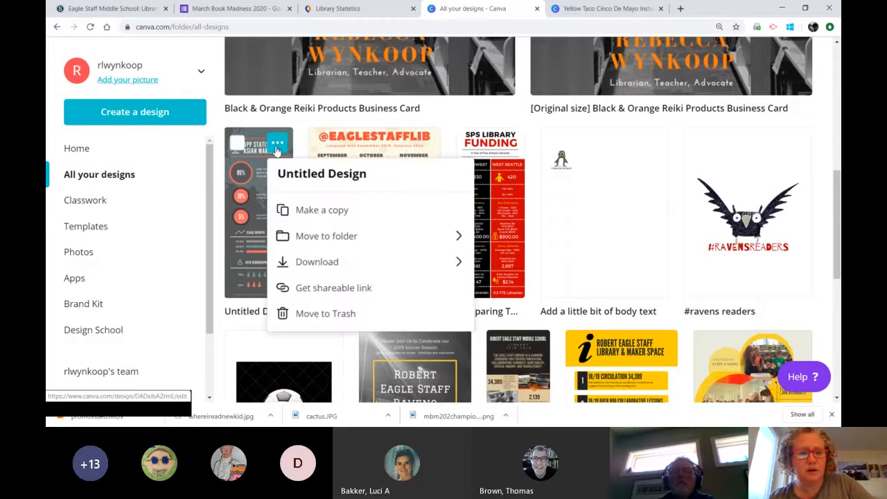
left_click(308, 314)
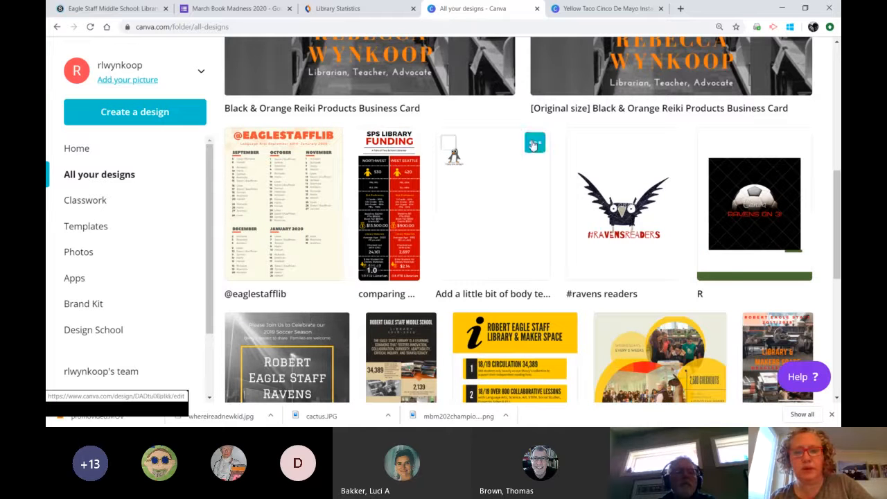
left_click(533, 143)
left_click(590, 320)
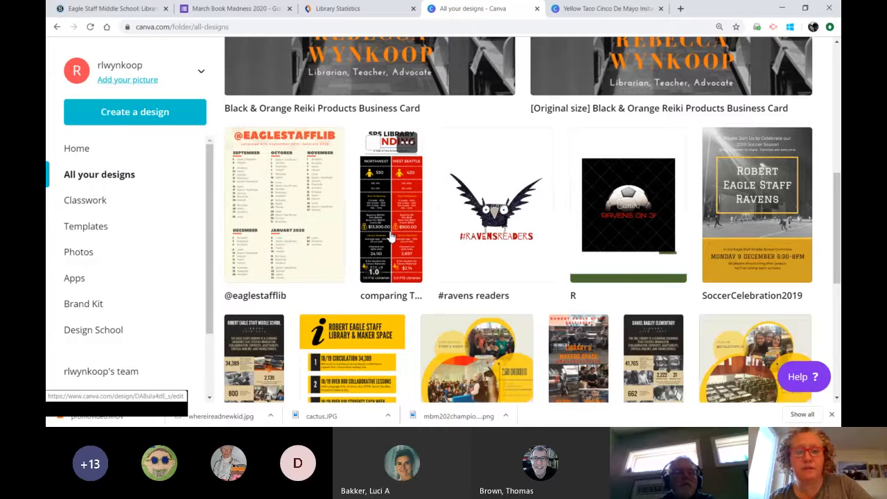
- Look through the saved library infographics, event posters, social posts and book genre posters, returning to the 2018 soccer champions designs
scroll(392, 238, "down", 1)
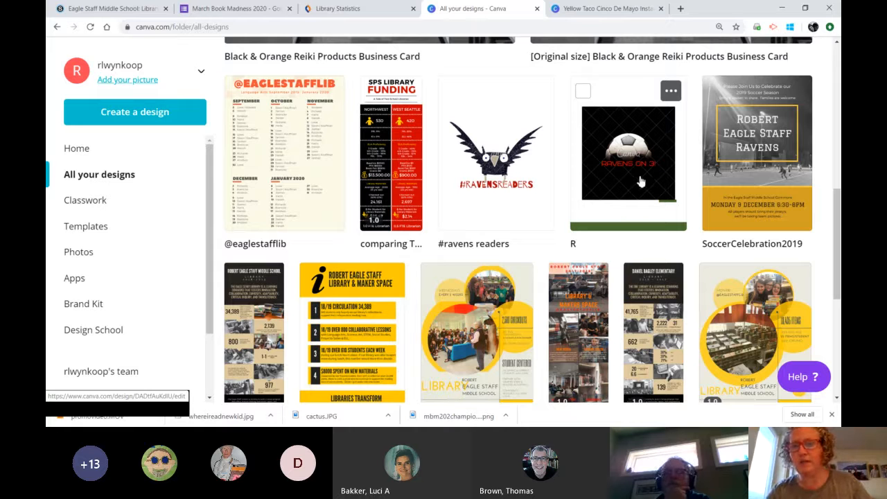
scroll(641, 181, "down", 2)
left_click_drag(660, 228, 659, 230)
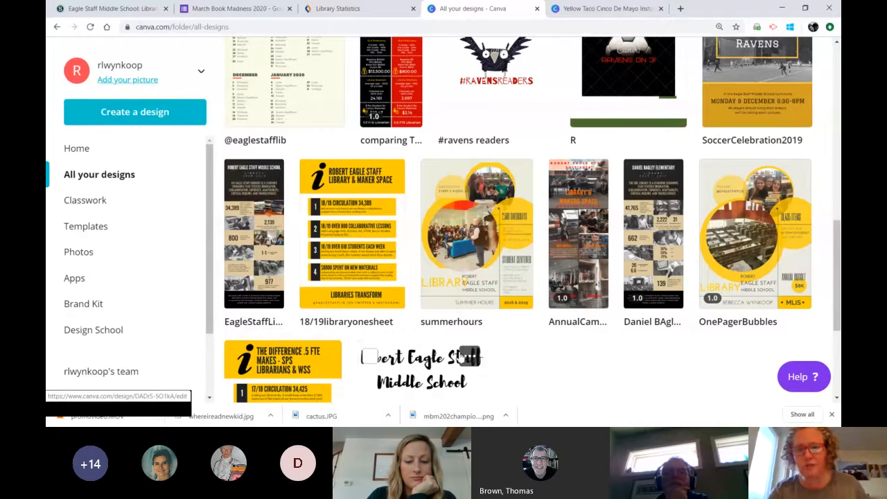
scroll(529, 357, "down", 1)
scroll(529, 358, "down", 3)
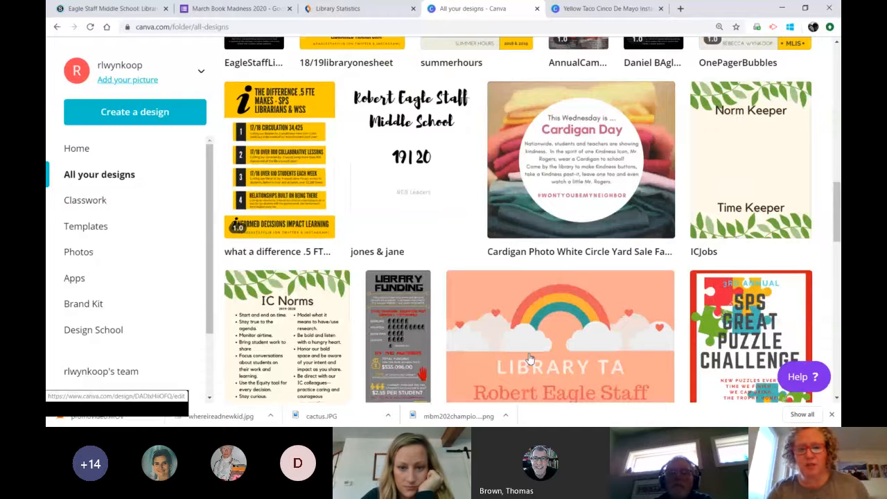
scroll(529, 358, "down", 3)
scroll(529, 358, "down", 2)
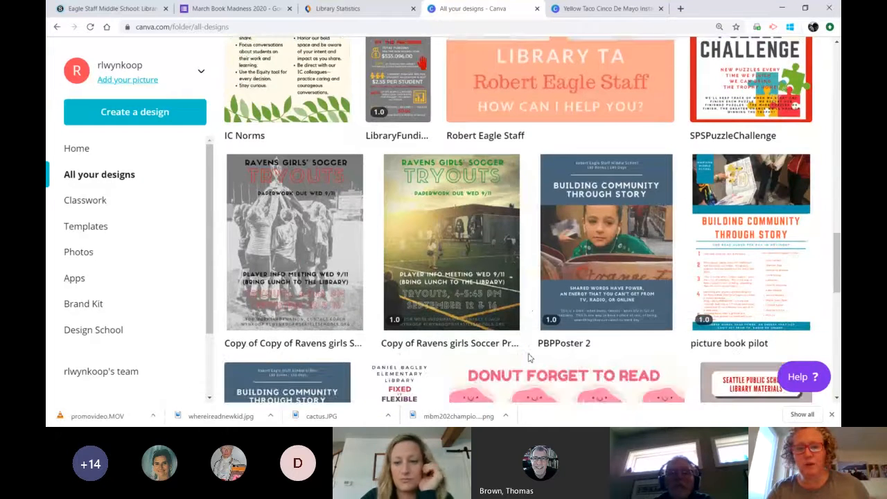
scroll(528, 358, "down", 1)
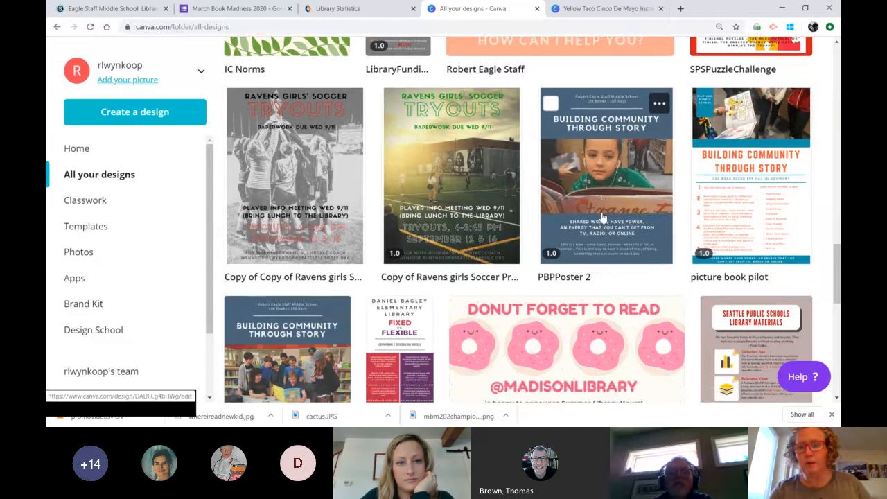
scroll(601, 218, "down", 1)
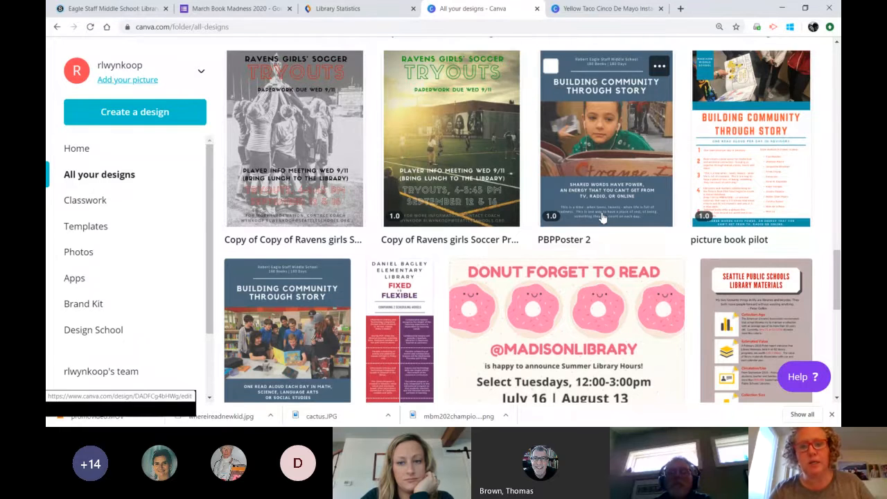
scroll(602, 217, "down", 2)
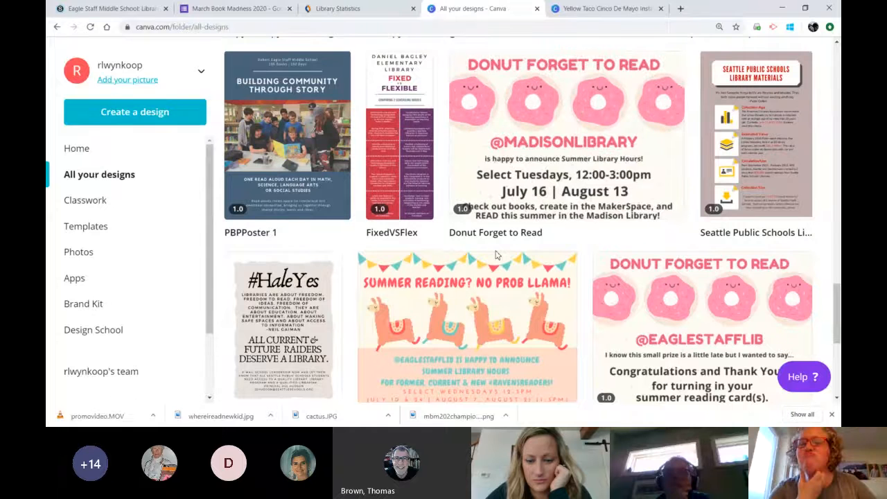
scroll(496, 255, "down", 5)
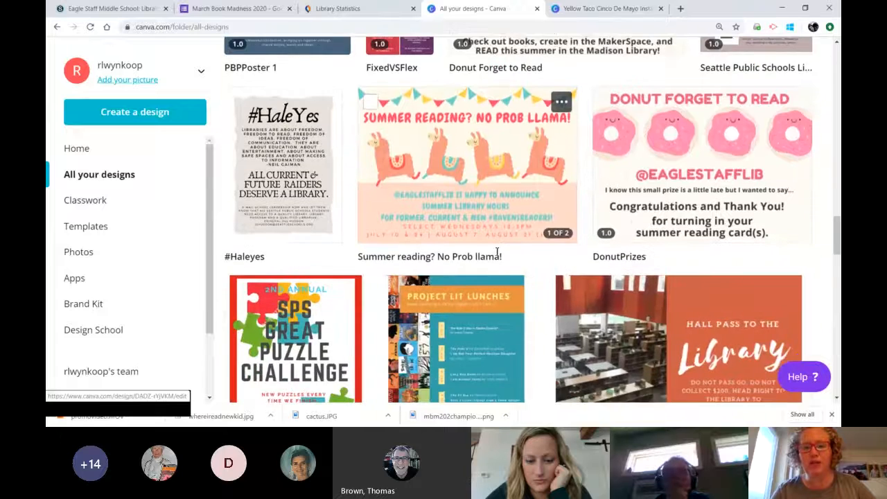
scroll(496, 256, "down", 5)
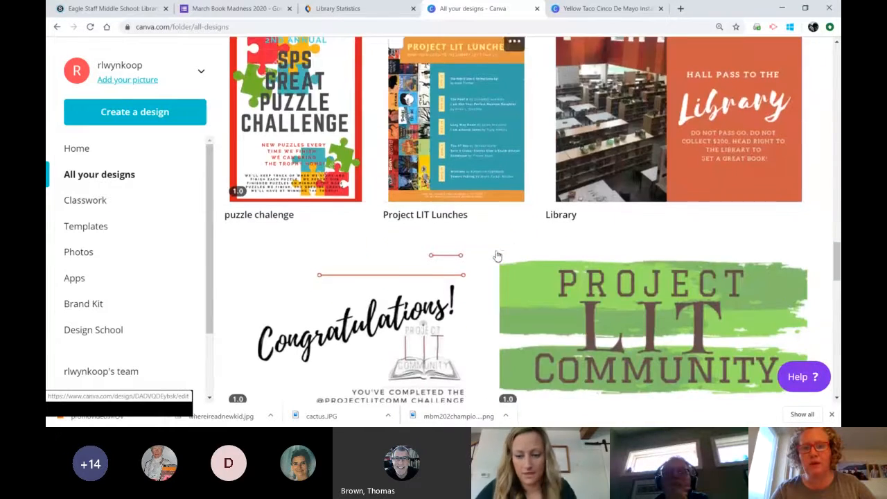
scroll(496, 257, "down", 4)
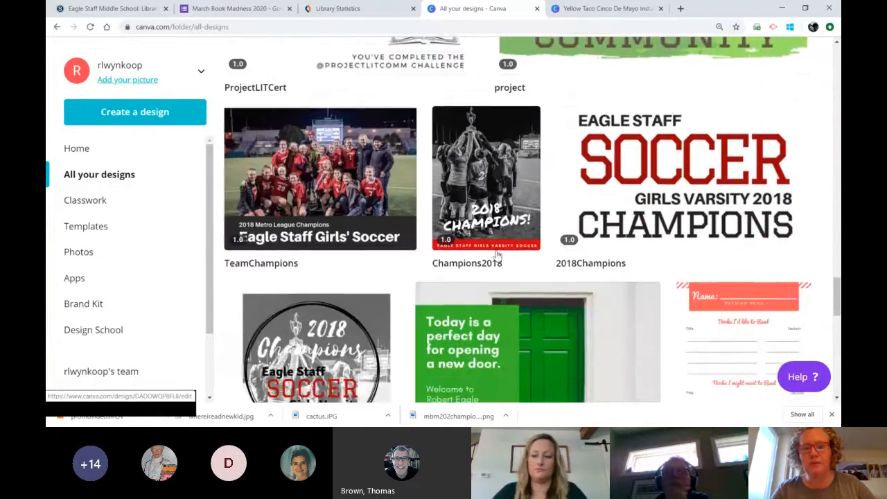
scroll(496, 256, "down", 4)
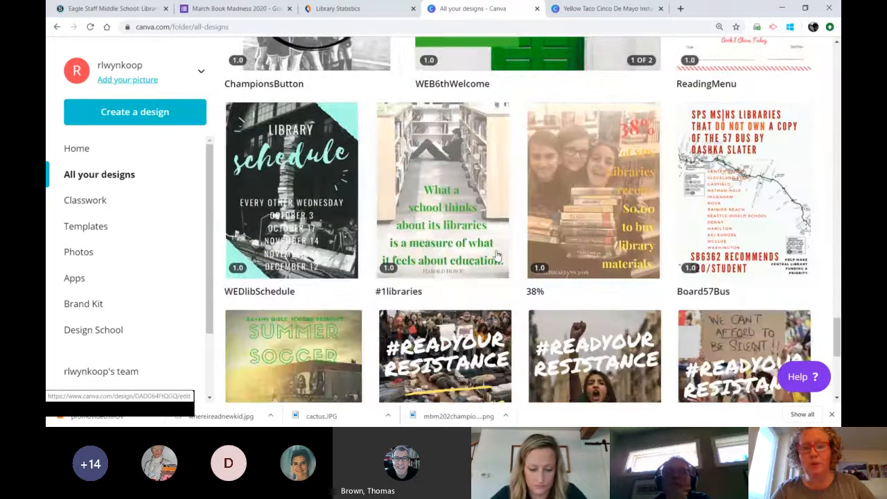
scroll(496, 256, "down", 2)
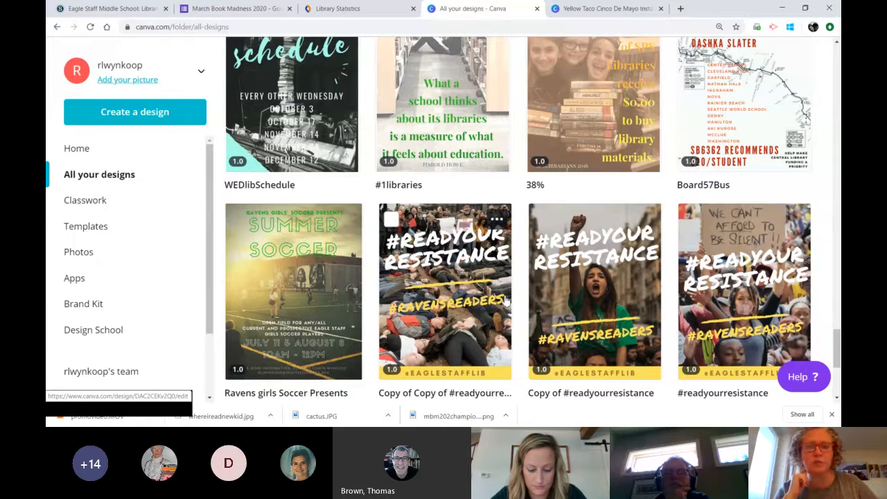
scroll(506, 300, "down", 3)
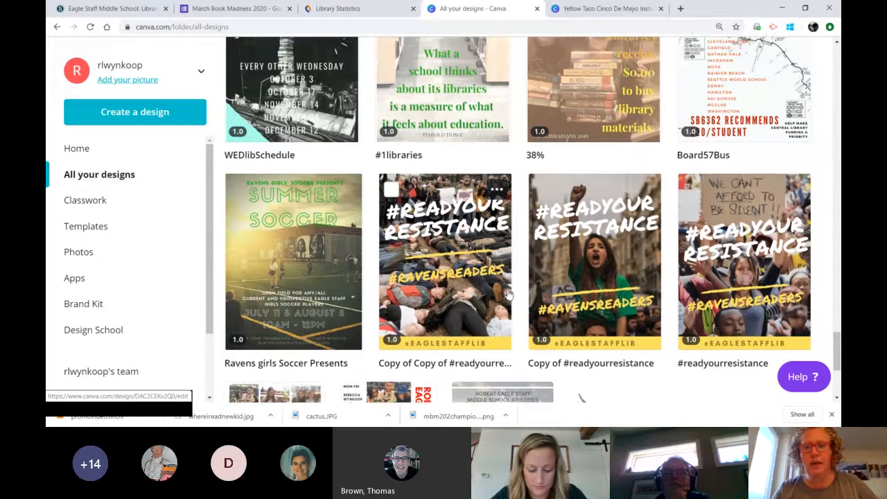
scroll(506, 292, "down", 5)
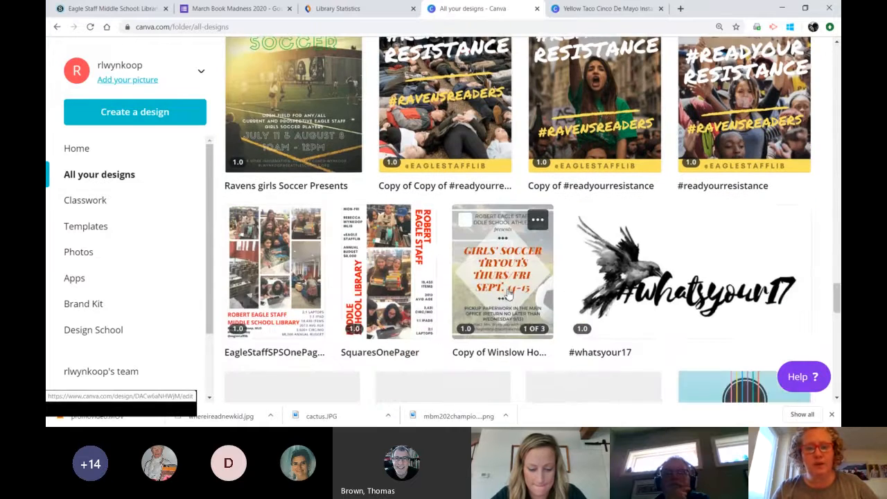
scroll(508, 294, "down", 3)
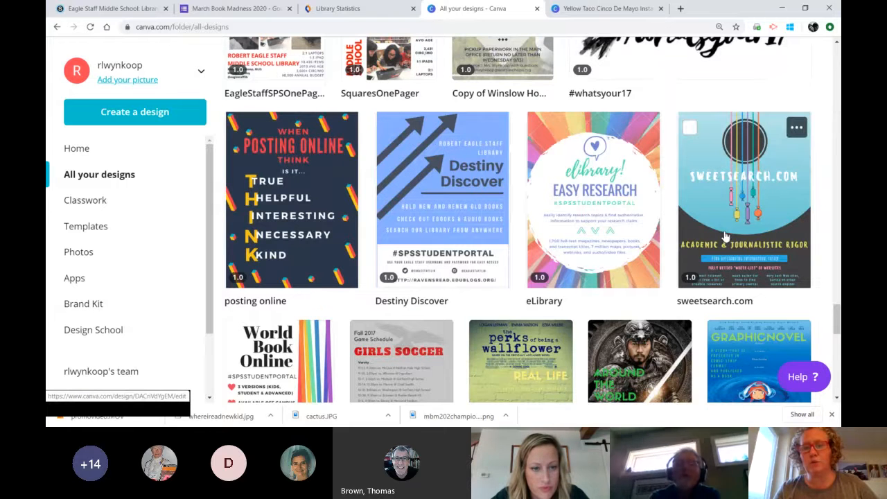
scroll(725, 235, "down", 1)
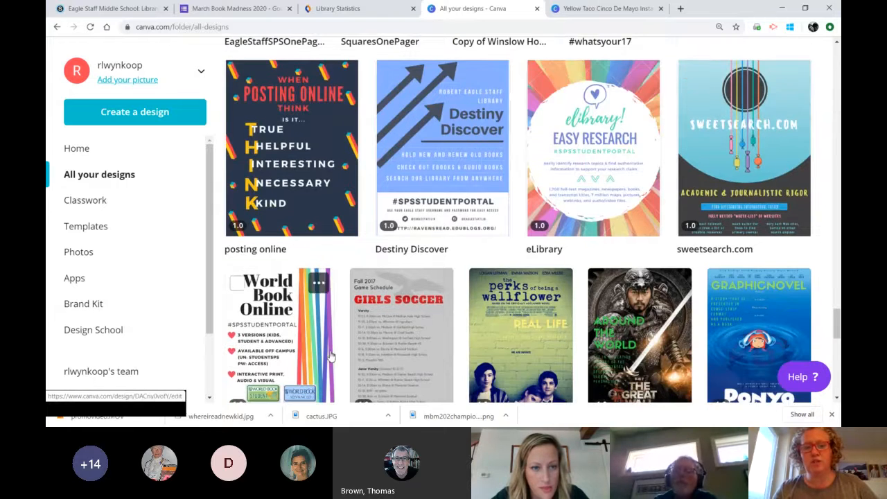
scroll(420, 336, "down", 3)
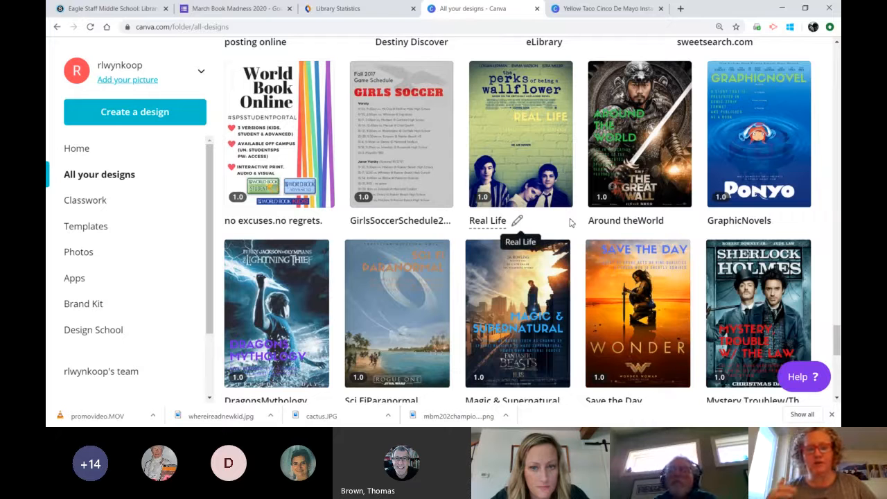
scroll(570, 222, "down", 1)
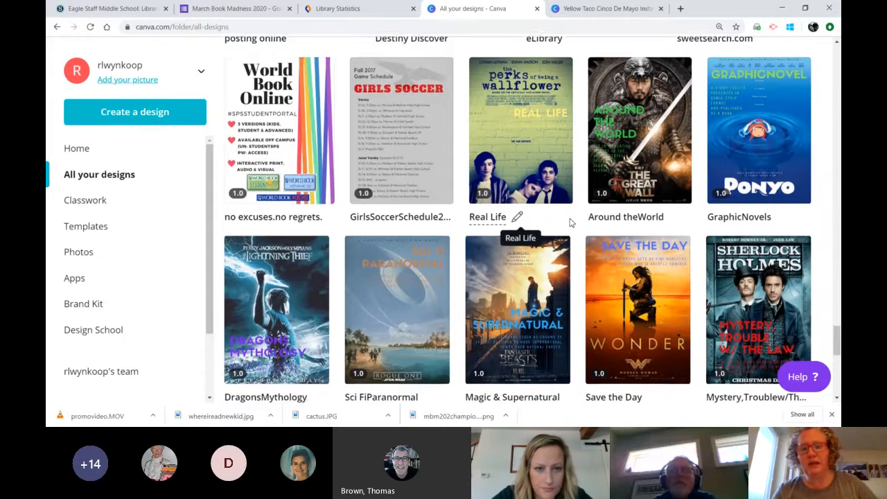
scroll(570, 222, "down", 3)
scroll(570, 222, "down", 2)
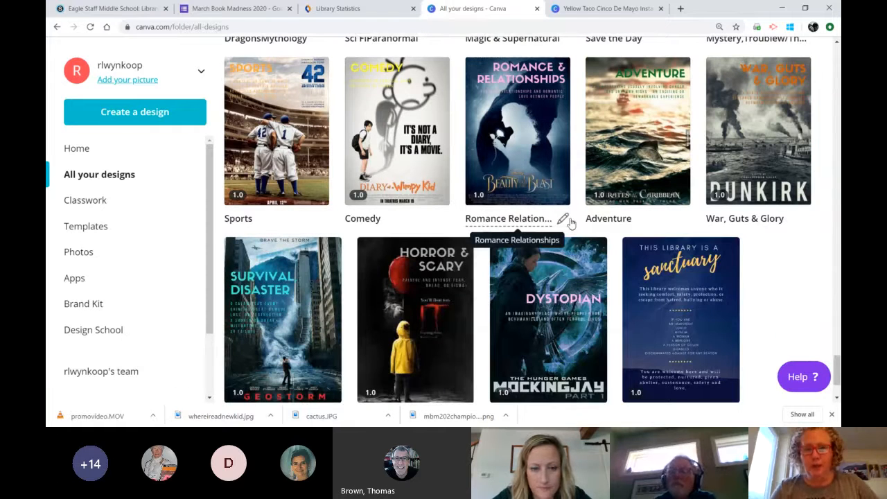
scroll(570, 222, "up", 10)
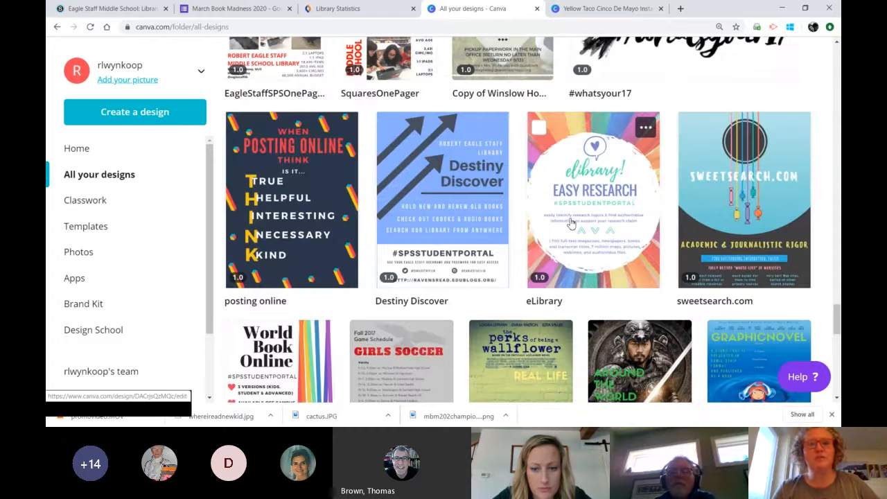
scroll(571, 223, "up", 8)
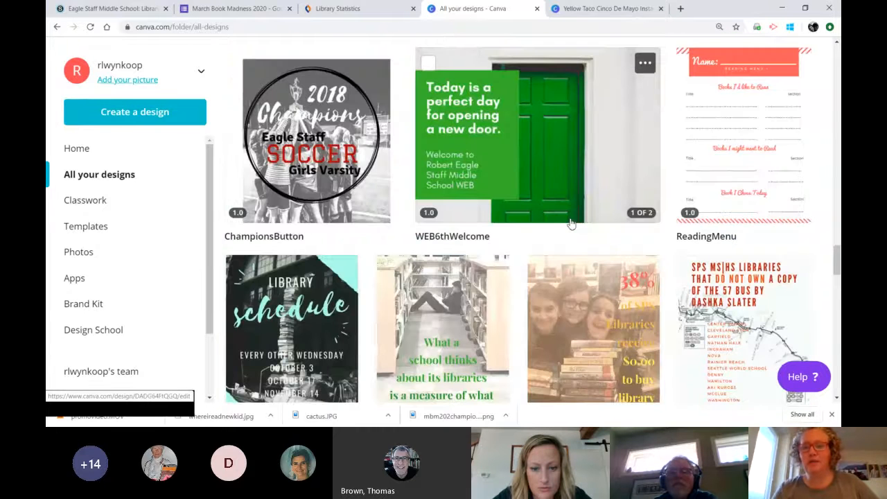
scroll(570, 222, "up", 3)
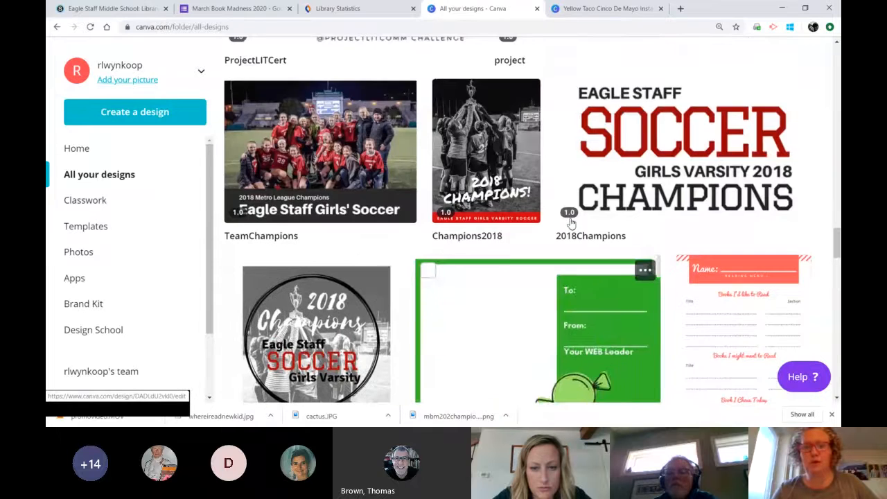
- Switch to the Yellow Taco Cinco De Mayo Instagram post and view it at 75% zoom, returning to 50%
scroll(570, 222, "up", 5)
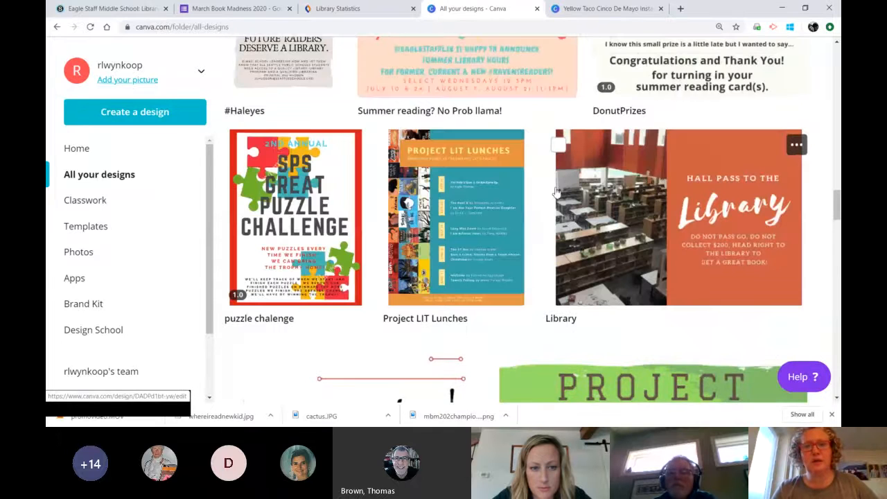
left_click(581, 9)
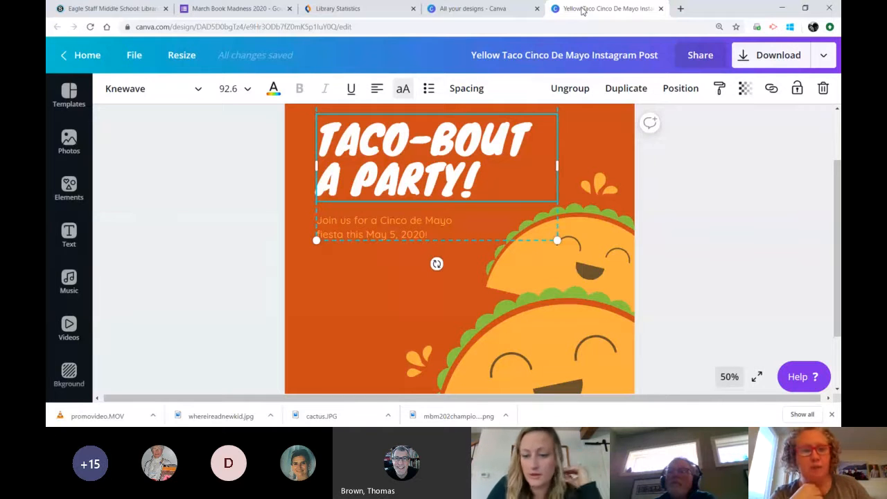
left_click(233, 167)
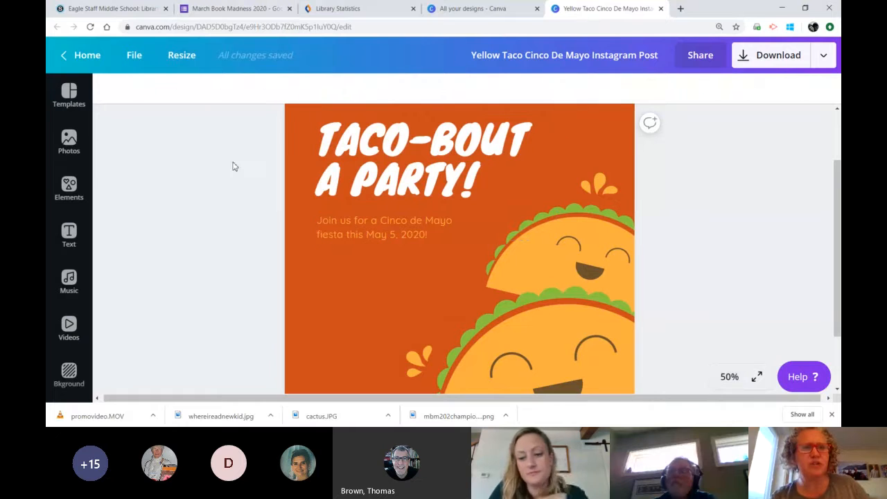
left_click(316, 281)
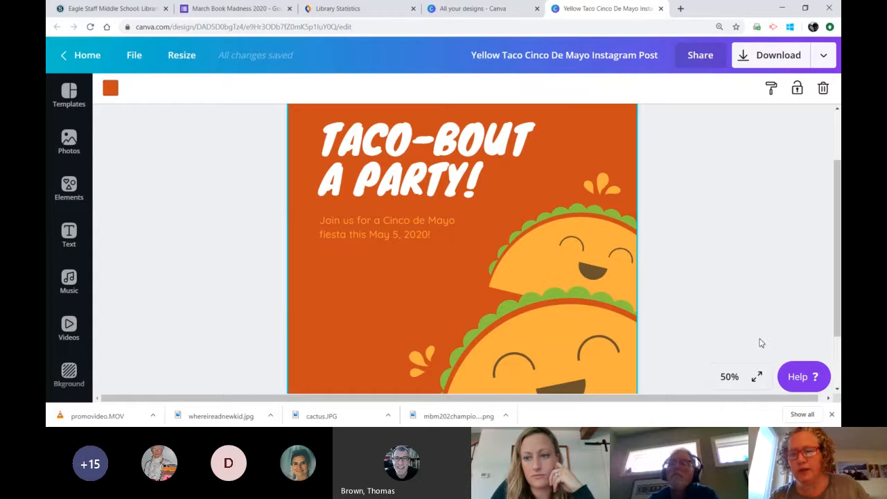
left_click(728, 376)
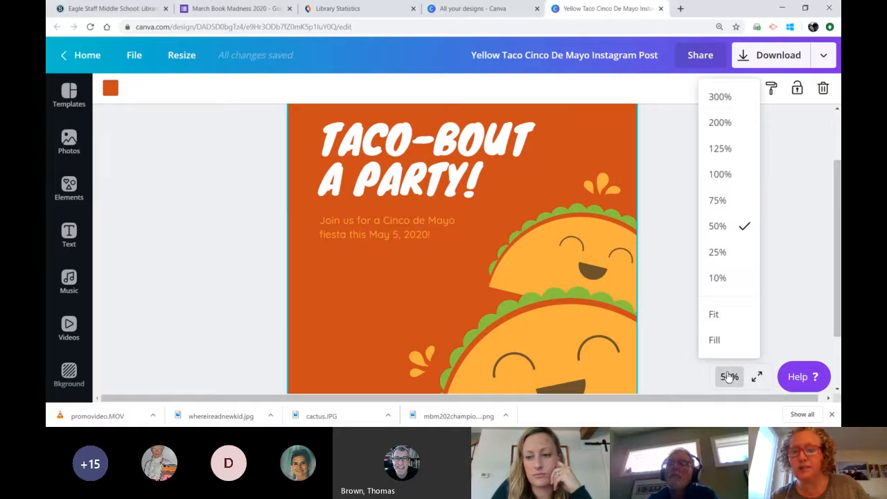
left_click(718, 200)
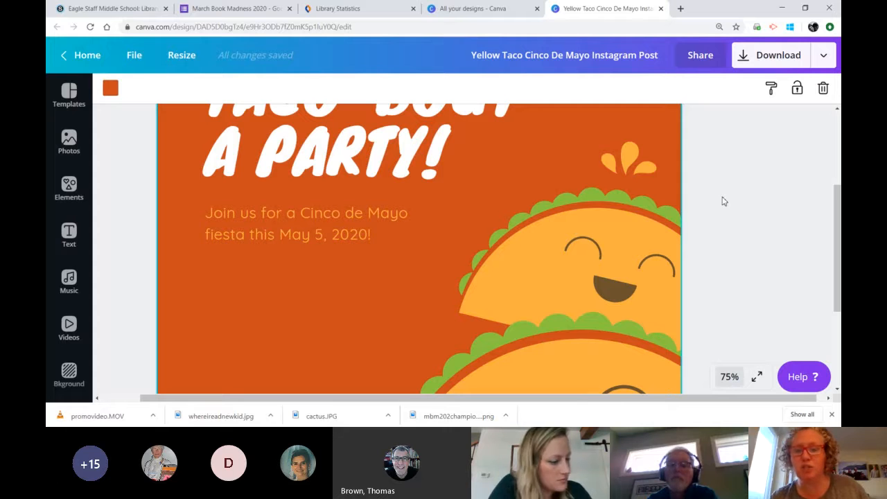
left_click(729, 380)
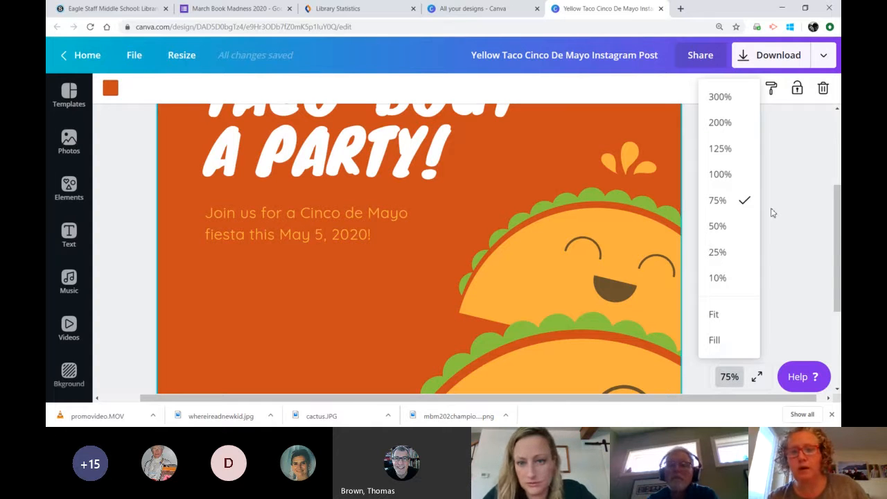
left_click(718, 227)
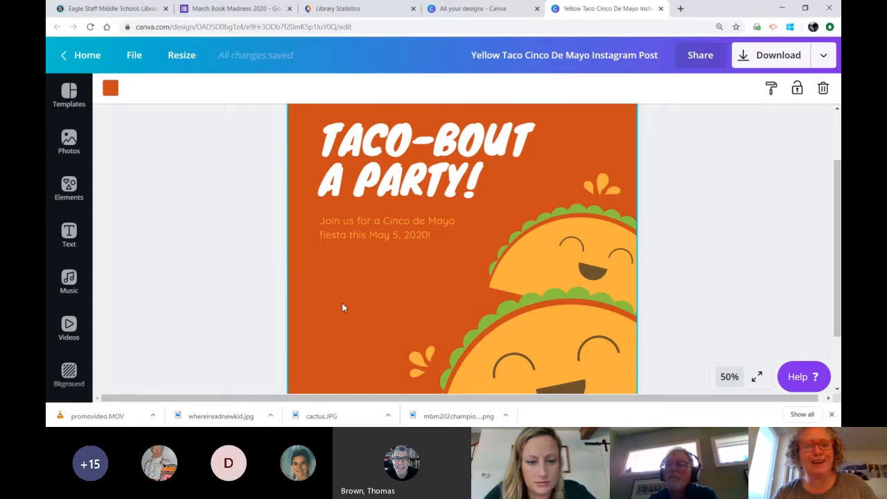
- View the color choices offered for the taco post's orange background
scroll(342, 303, "up", 2)
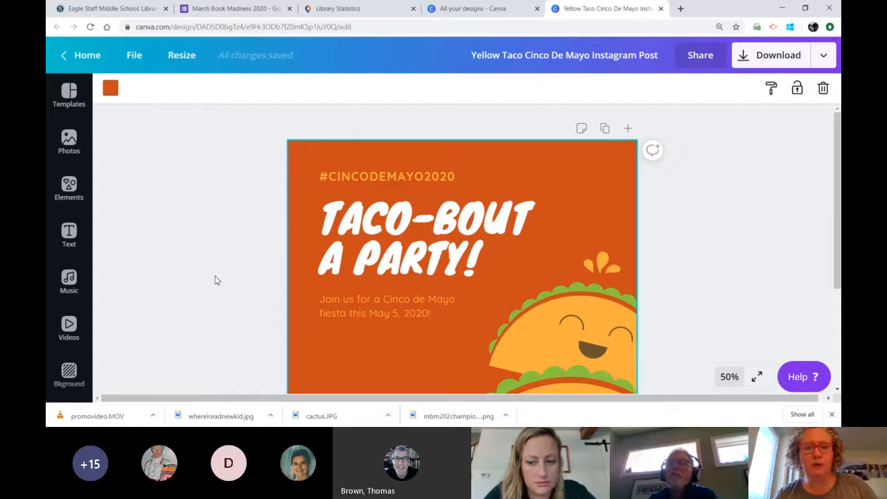
left_click(109, 90)
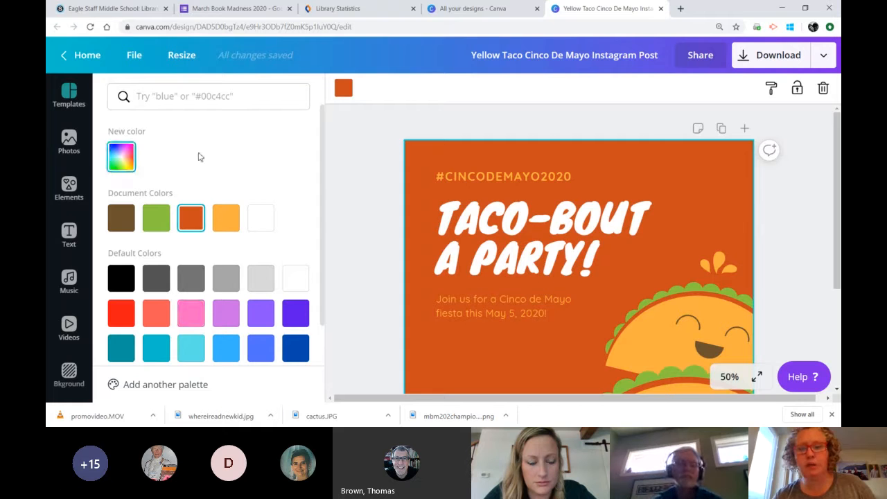
left_click(358, 185)
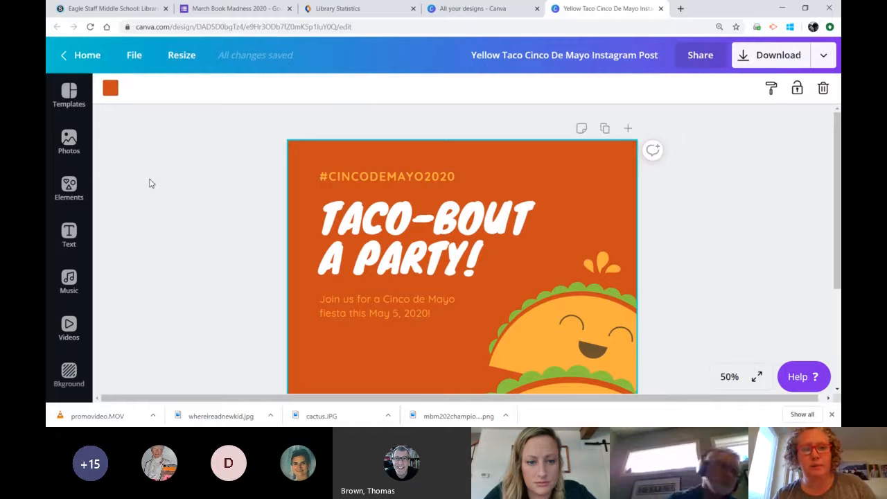
- Ungroup the post's text and select the hashtag, heading and invitation text individually
left_click(380, 178)
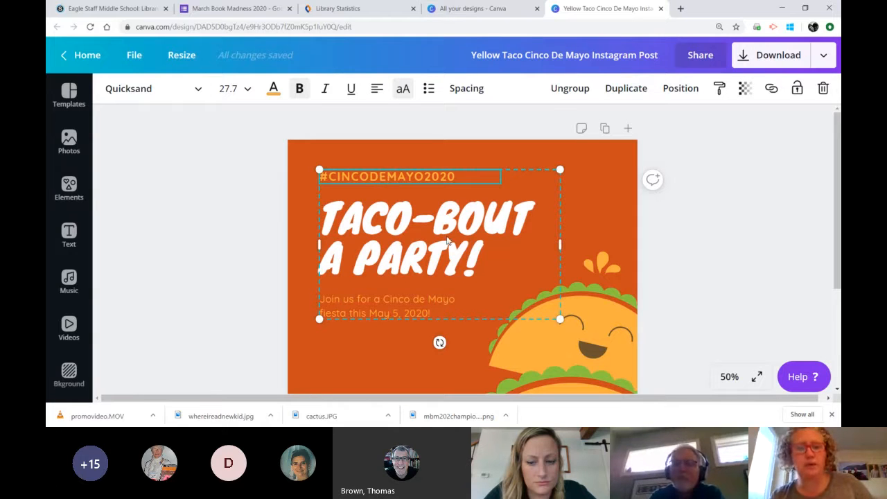
left_click(568, 92)
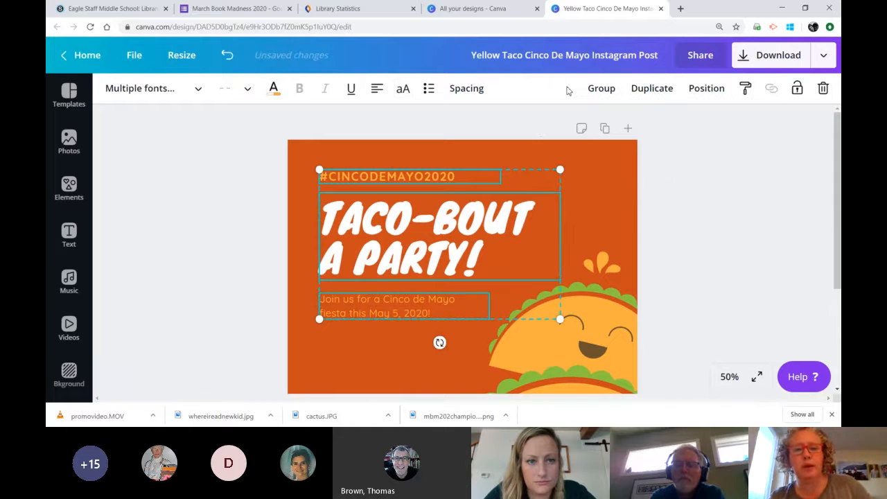
left_click(360, 385)
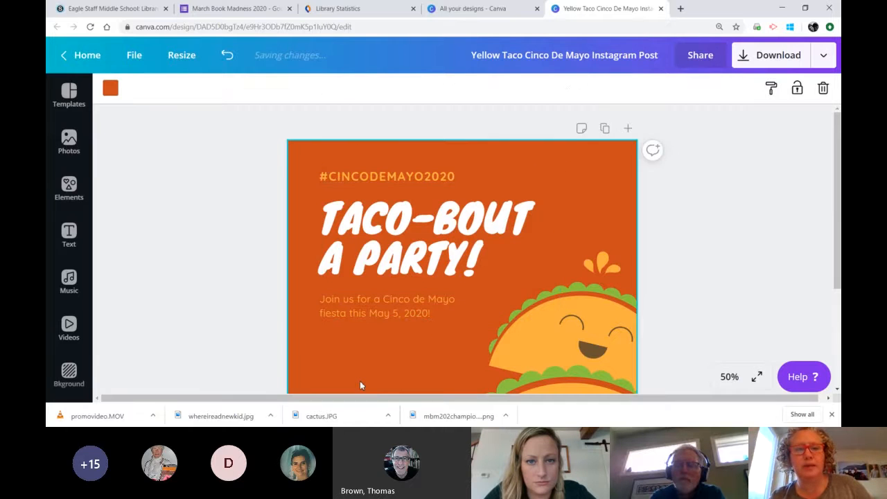
left_click(388, 179)
left_click(391, 221)
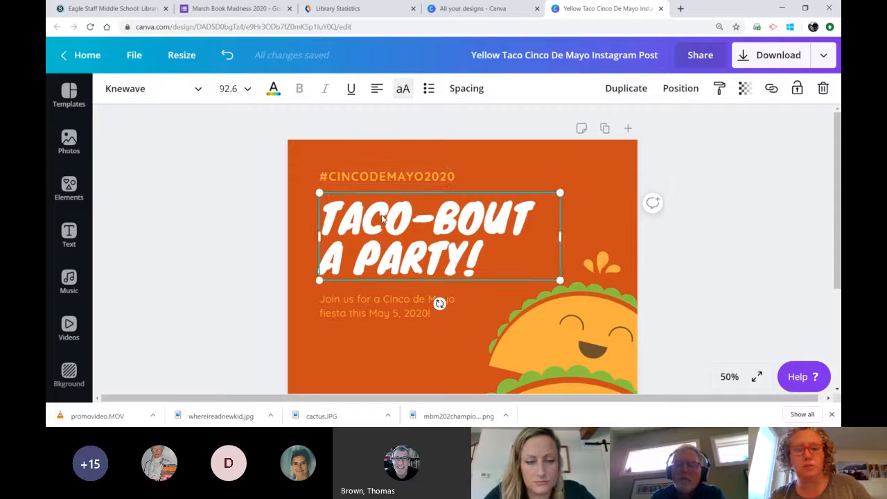
left_click(366, 313)
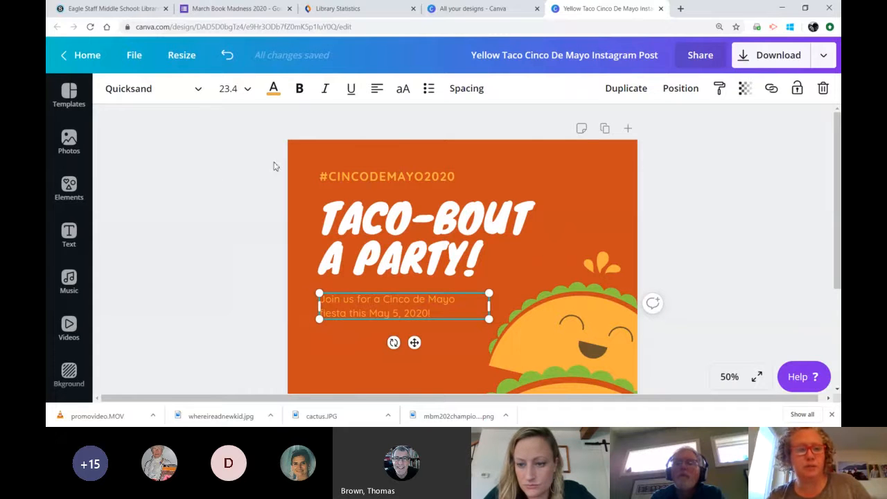
- Browse the fonts available for the Cinco de Mayo invitation text without changing the font
left_click(198, 89)
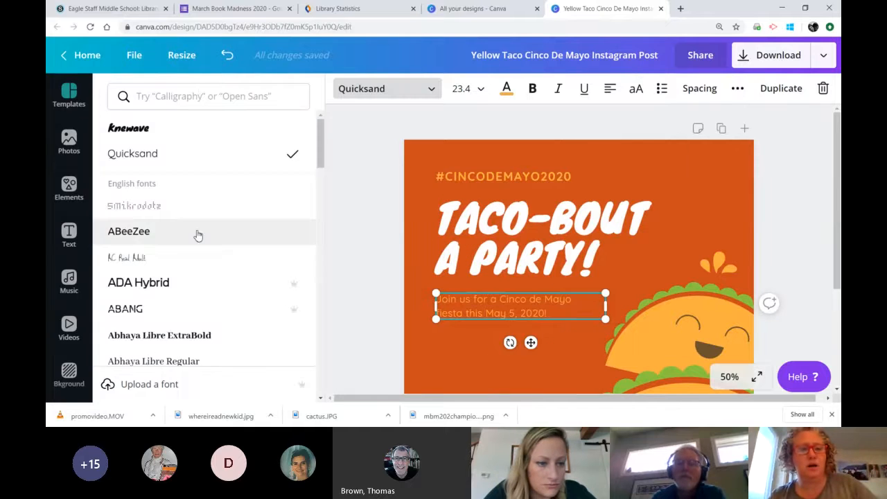
scroll(197, 236, "down", 3)
scroll(198, 235, "down", 3)
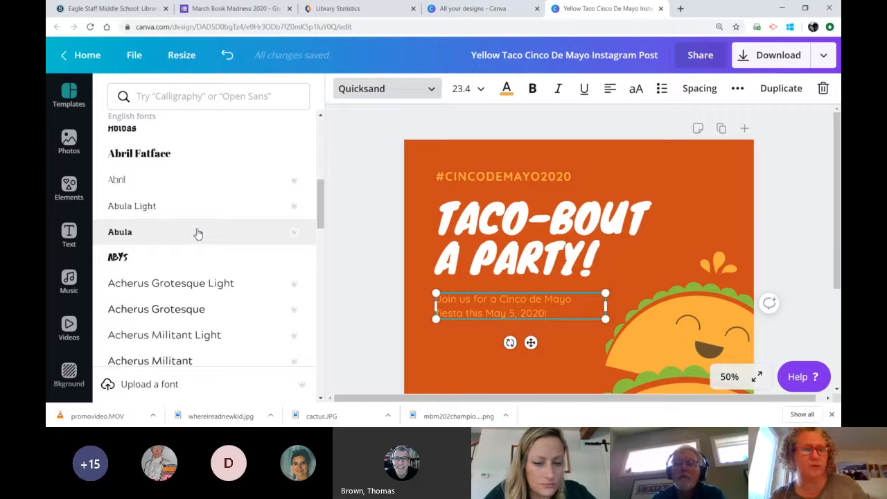
scroll(198, 234, "down", 2)
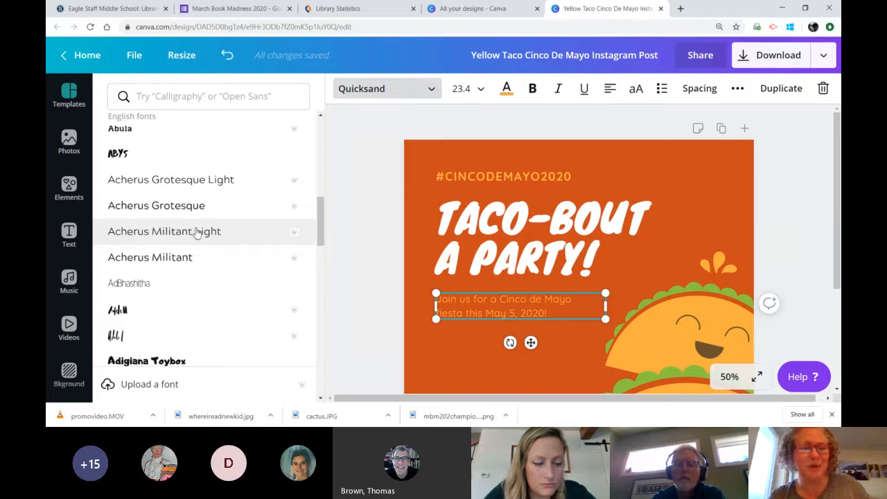
left_click(378, 146)
- Cycle the "TACO-BOUT A PARTY!" heading through the centered, left, right and justified alignments
left_click(394, 217)
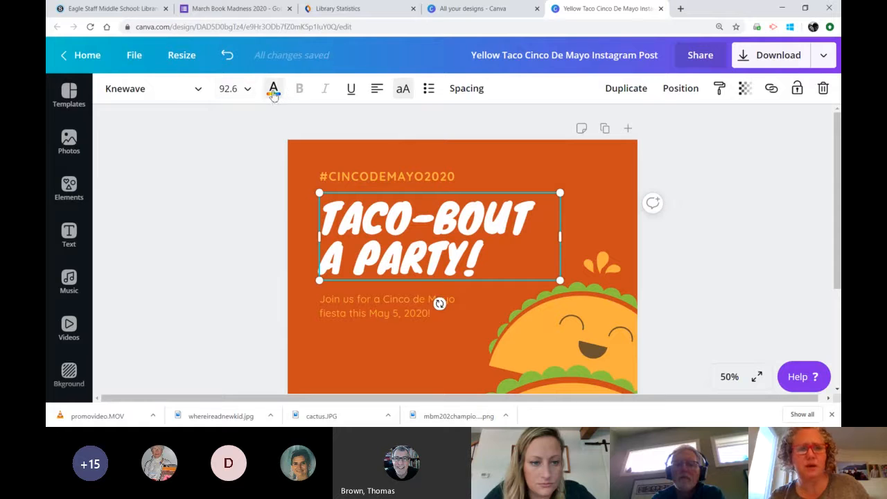
left_click(377, 90)
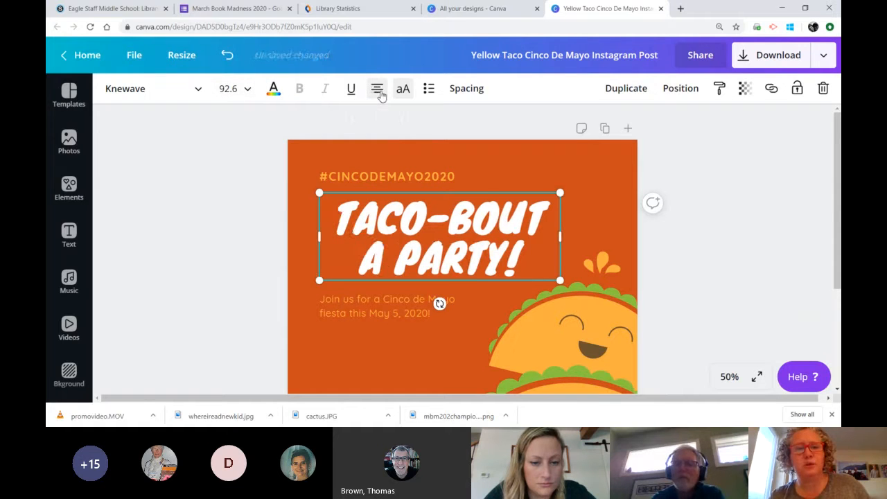
left_click(378, 92)
left_click(378, 91)
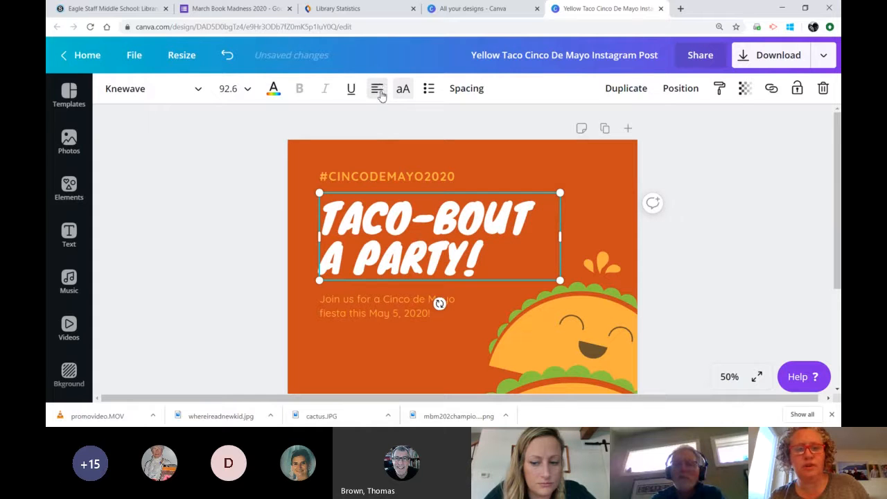
left_click(377, 90)
left_click(377, 90)
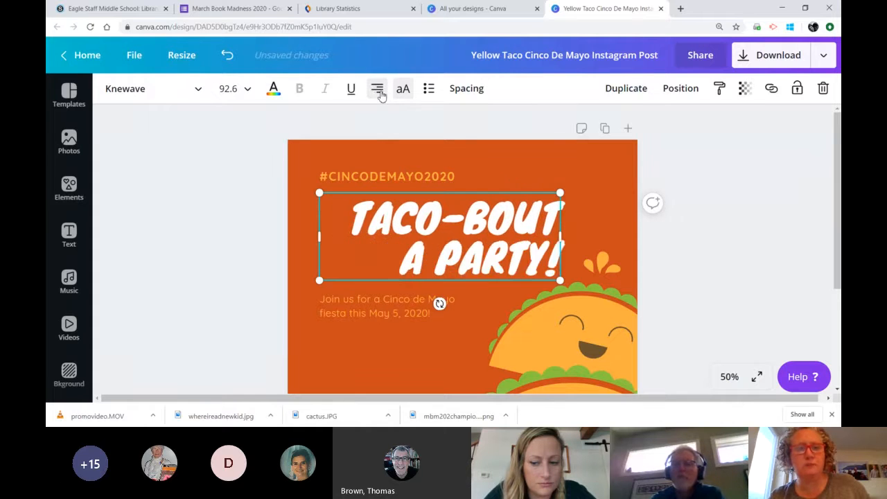
left_click(377, 90)
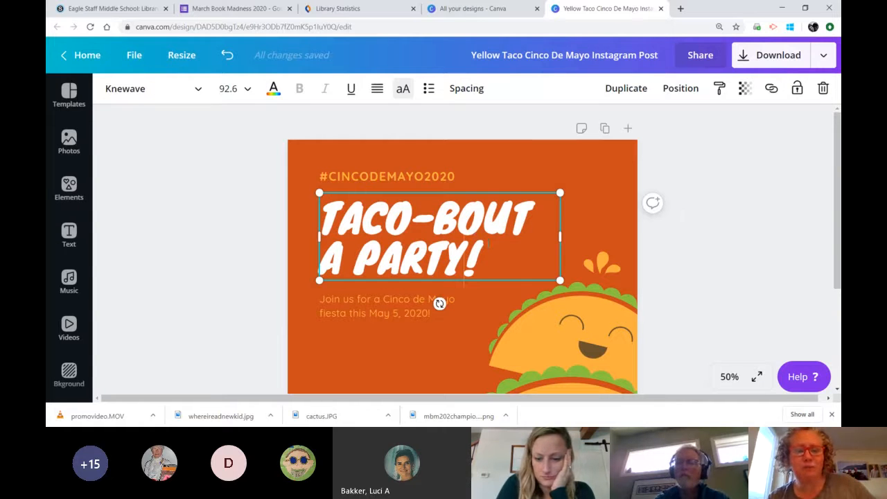
- Replace "PARTY!" in the heading with "GREAT BOOK"
key("BackSpace")
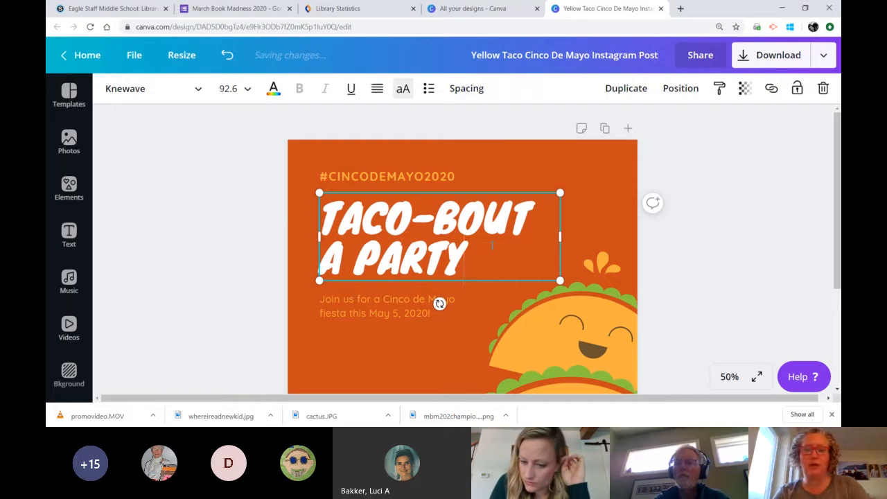
key("BackSpace")
key("BackSpace")
key("BackSpace")
key("BackSpace")
key("BackSpace")
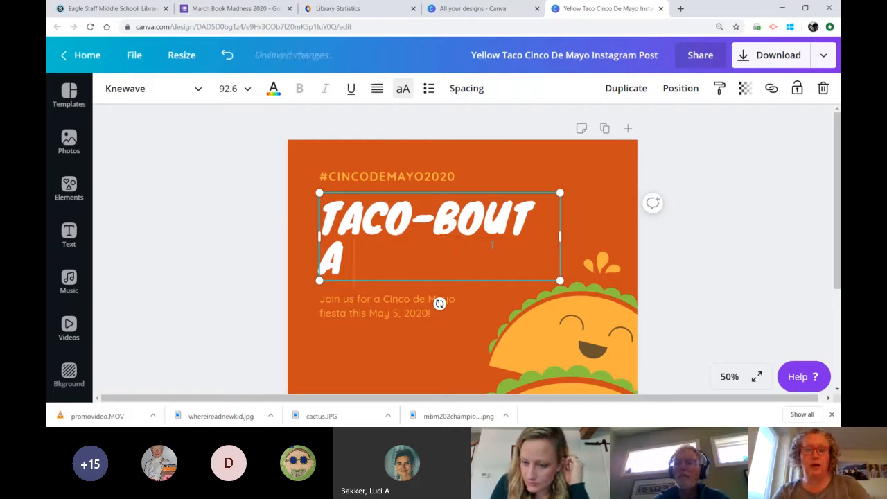
type("GREAT BOOK")
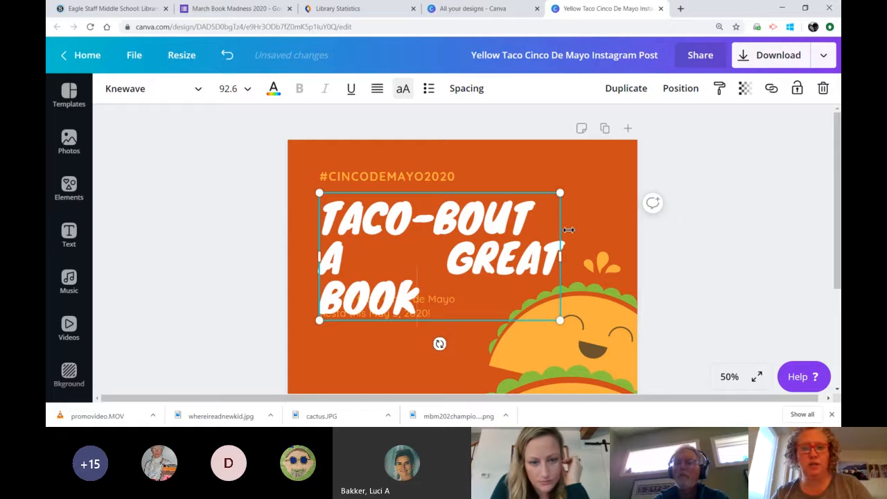
- Left-align the heading and widen its text box so "A GREAT BOOK" fits on one line
left_click(374, 97)
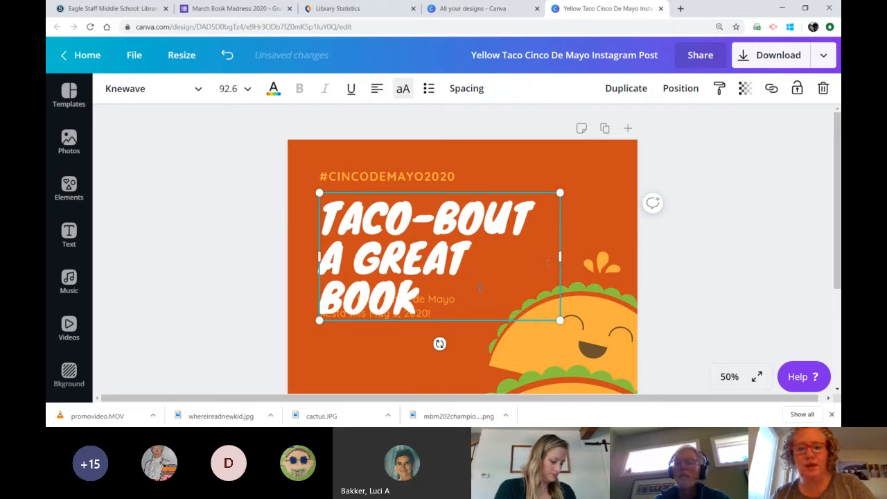
left_click_drag(563, 258, 600, 256)
left_click(688, 288)
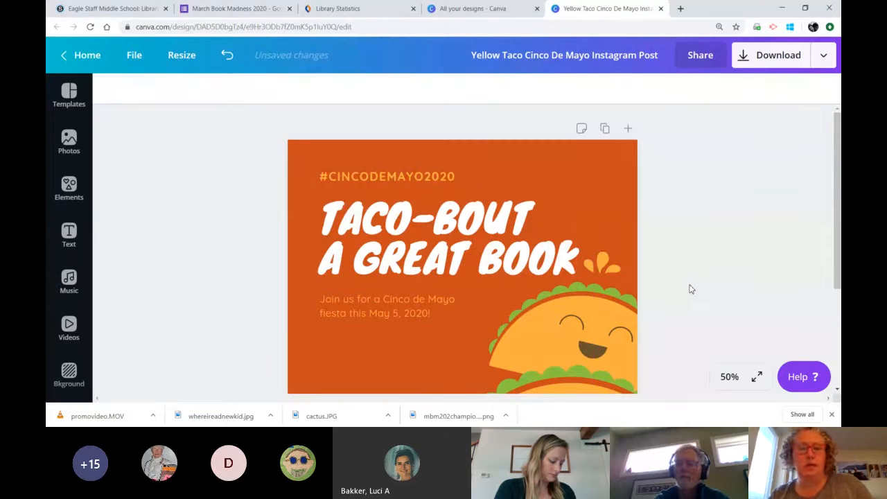
- Change the hashtag above the heading to "#SUMMERLIBRARYHOURS"
left_click(400, 176)
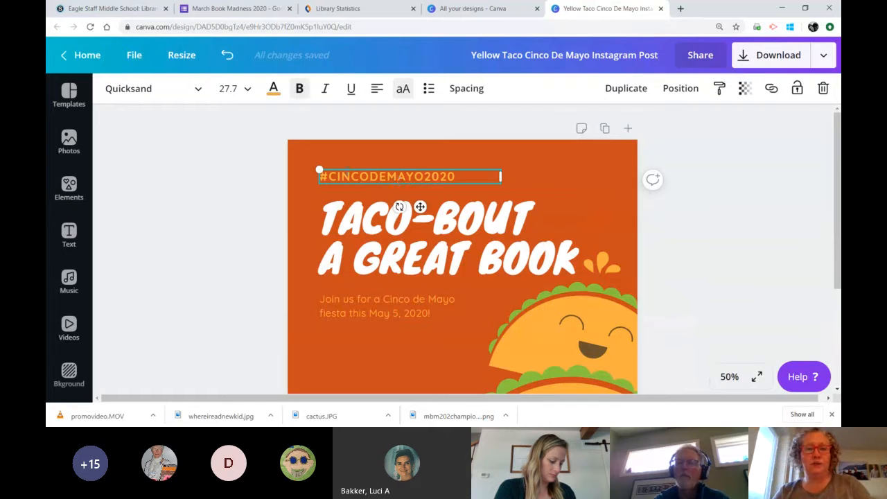
left_click_drag(330, 176, 386, 176)
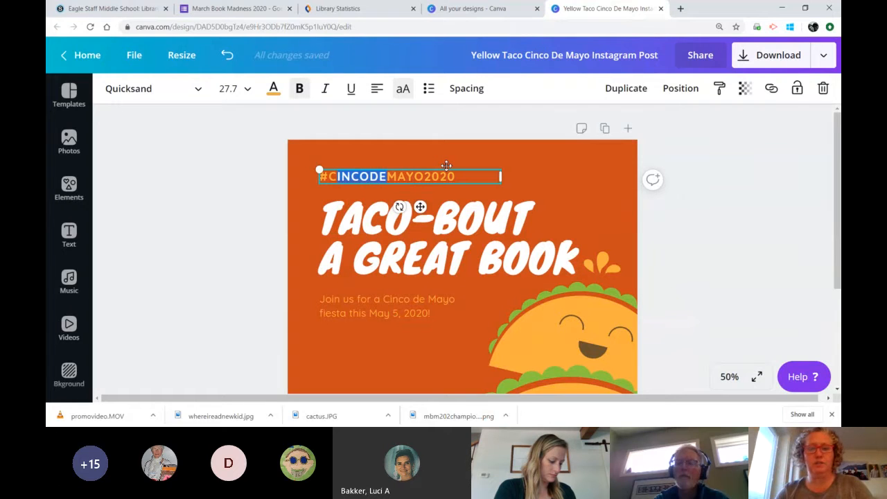
key("BackSpace")
key("BackSpace")
key("BackSpace")
key("BackSpace")
key("BackSpace")
key("BackSpace")
key("BackSpace")
key("BackSpace")
key("BackSpace")
key("BackSpace")
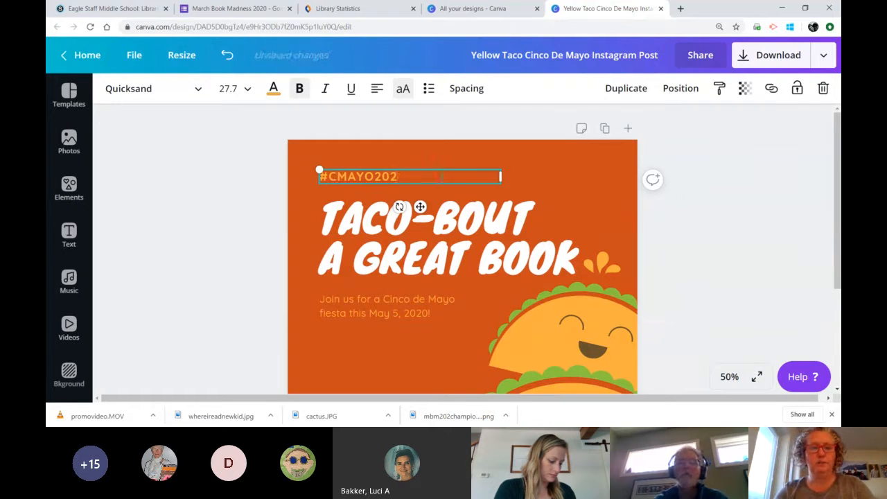
type("SUMME")
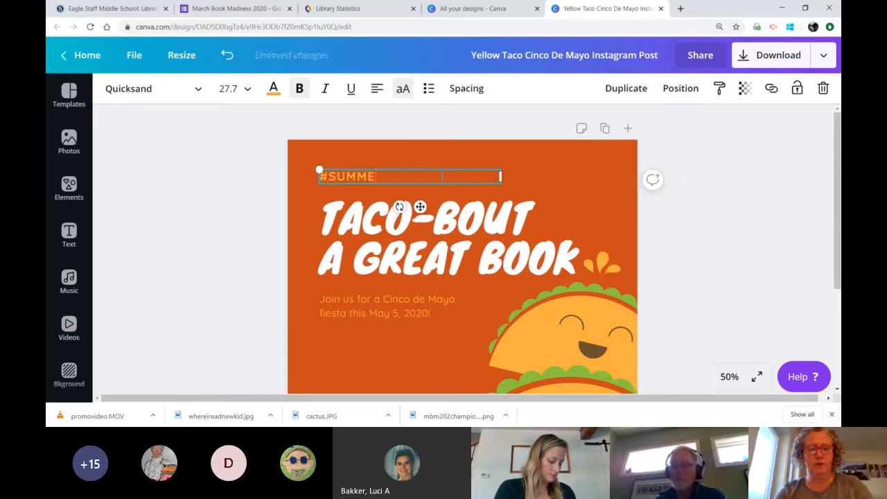
type("RLIBRARYHOURS")
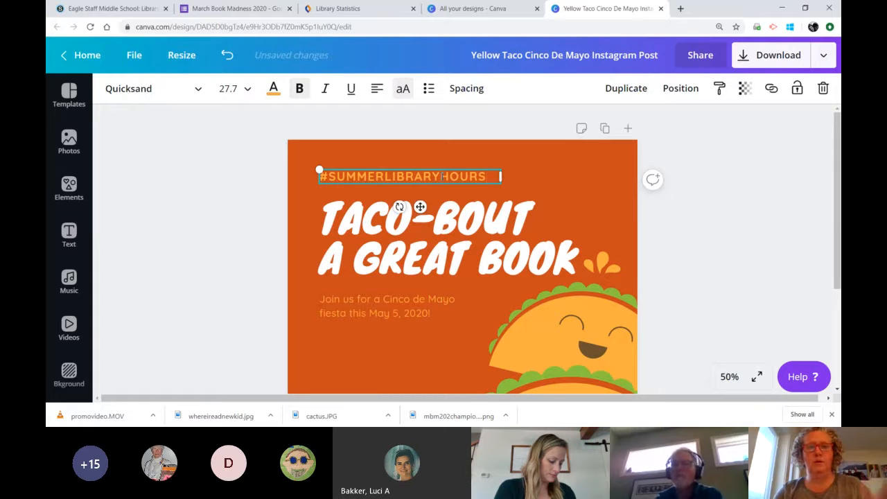
- Recolour the upper taco's green lettuce brown and set it back to the document's green
left_click(420, 304)
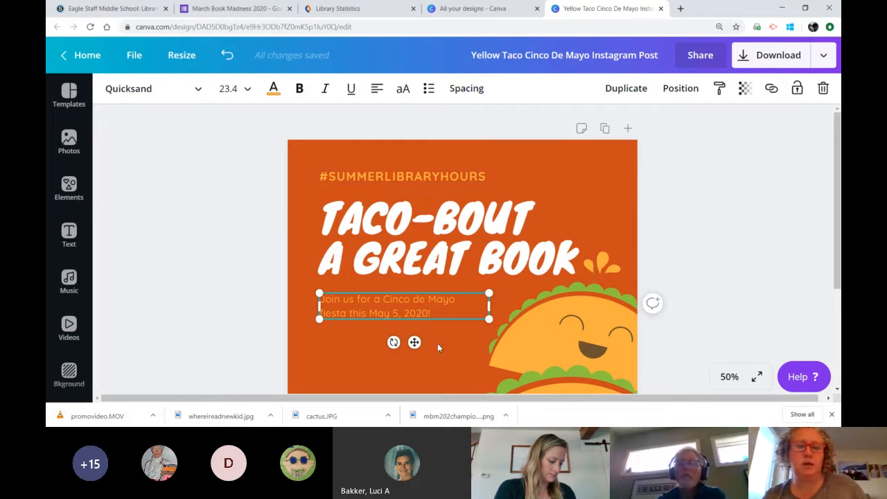
left_click(543, 343)
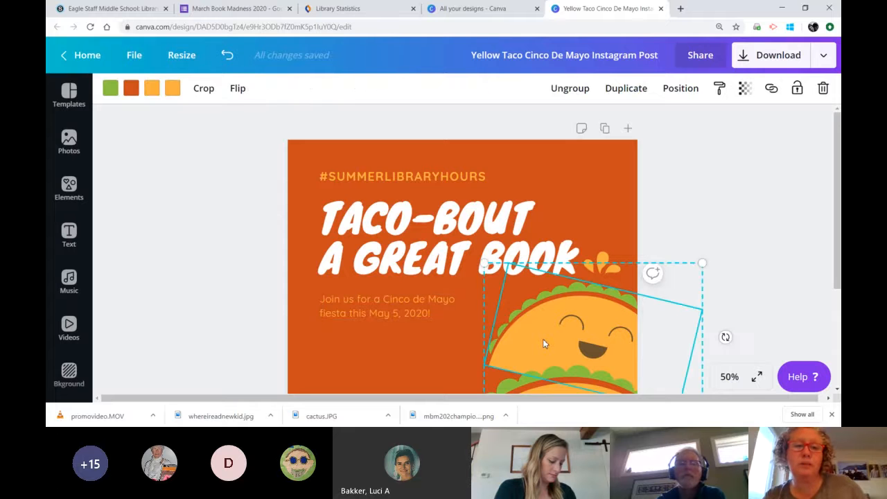
left_click(111, 89)
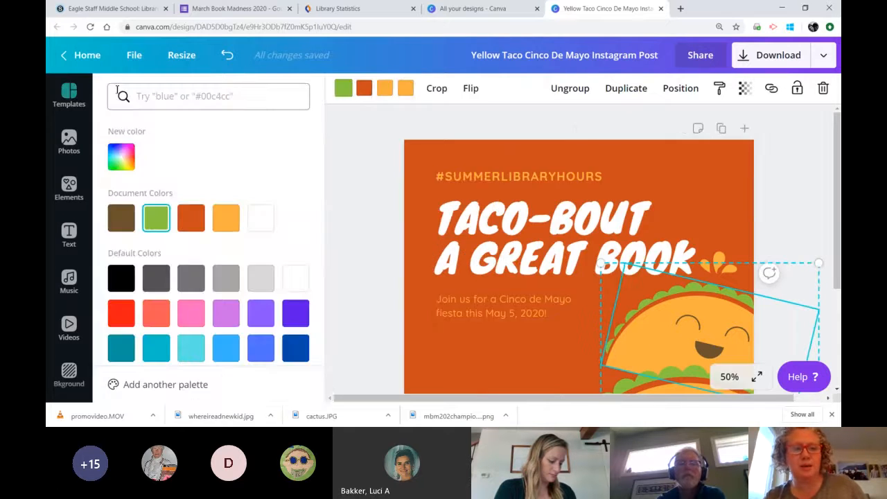
left_click(123, 221)
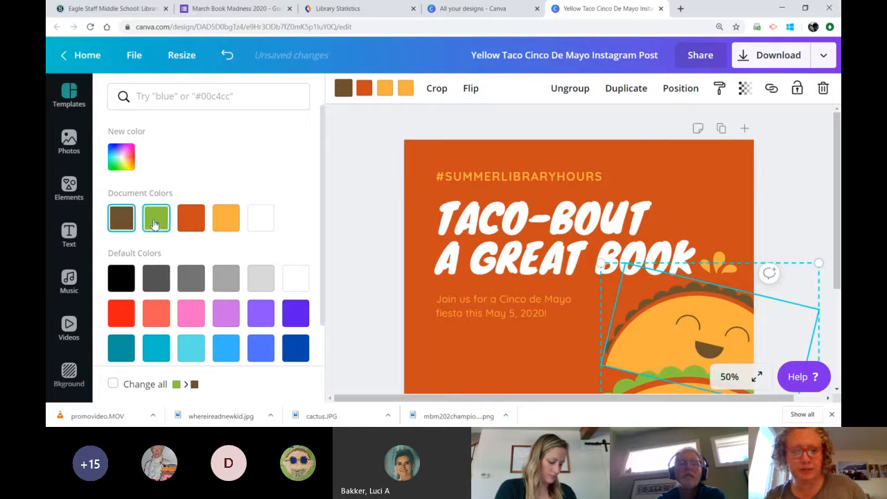
left_click(156, 220)
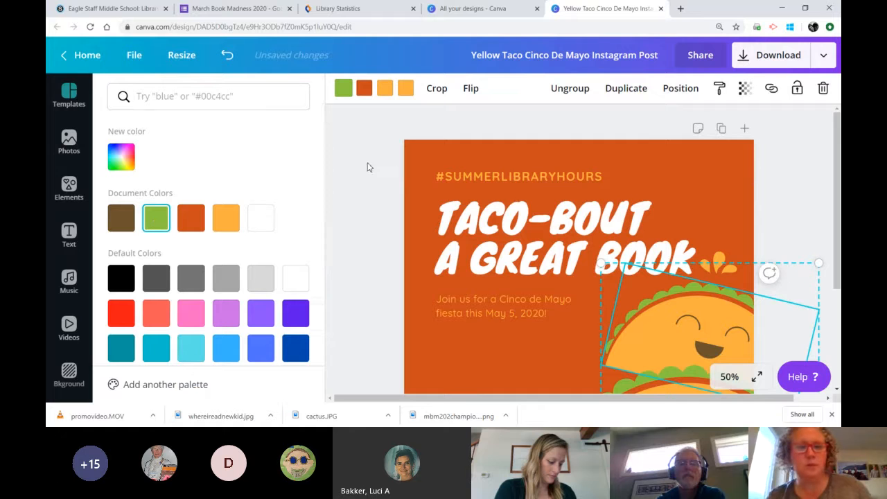
left_click(494, 150)
- Show the layering and page-alignment options for the upper taco, and deselect it
scroll(684, 253, "down", 1)
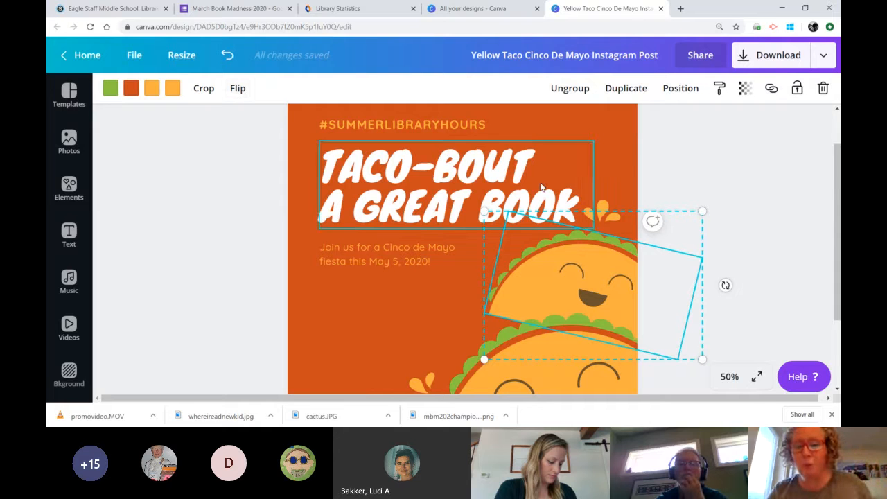
left_click(681, 90)
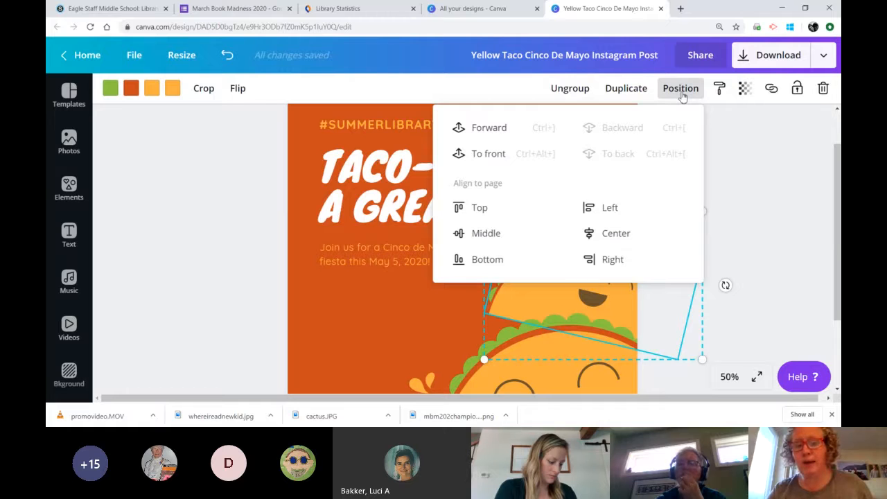
left_click(765, 295)
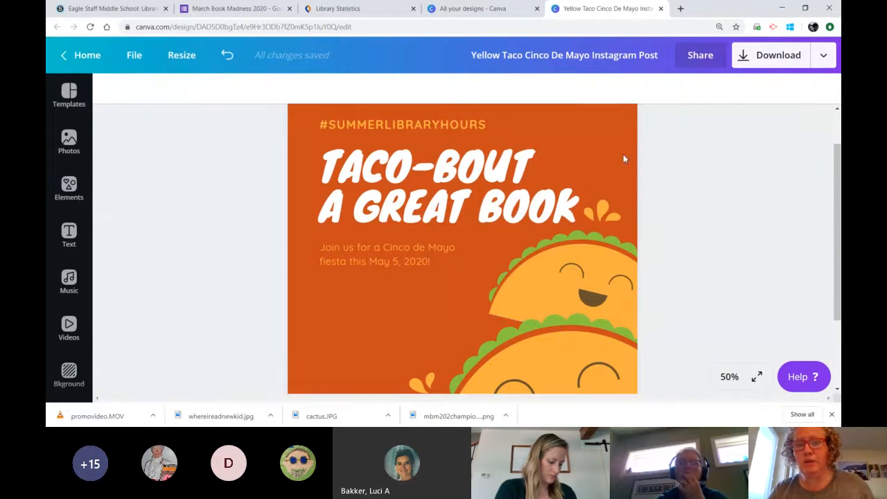
left_click(609, 265)
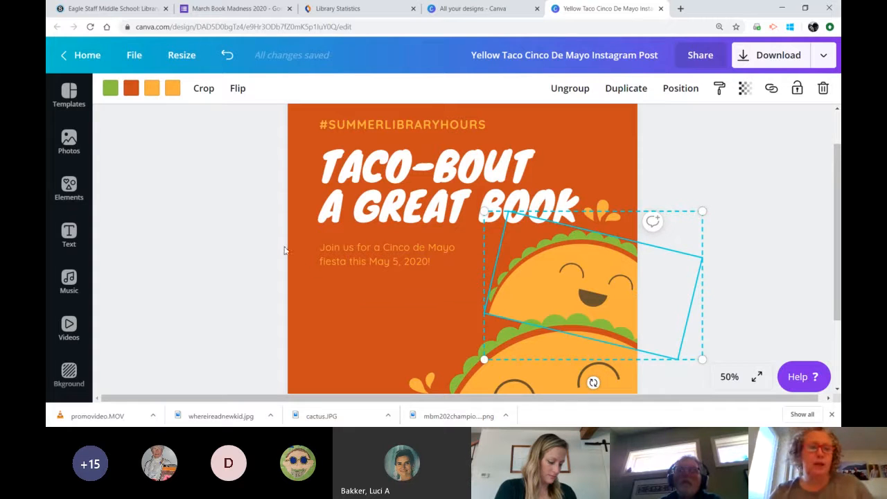
left_click(236, 244)
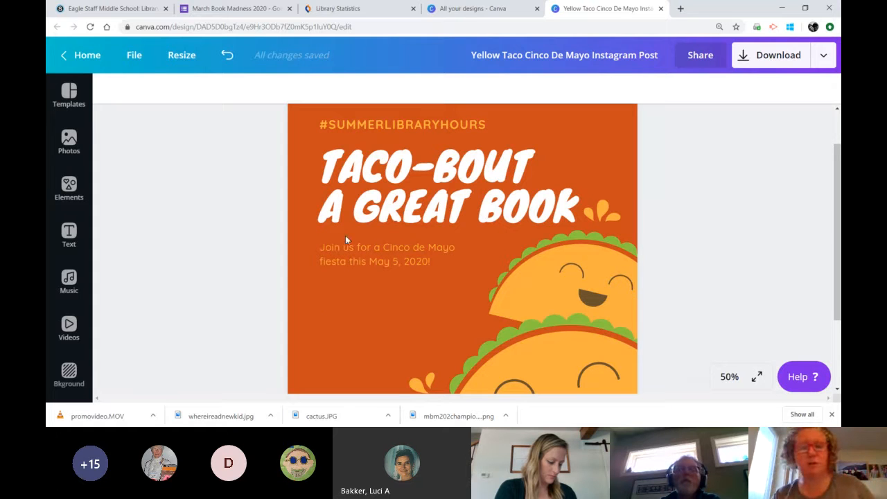
- Rename the design as "TacoBoutAGreatBook"
left_click(566, 56)
key("ctrl+a")
type("SUmmer")
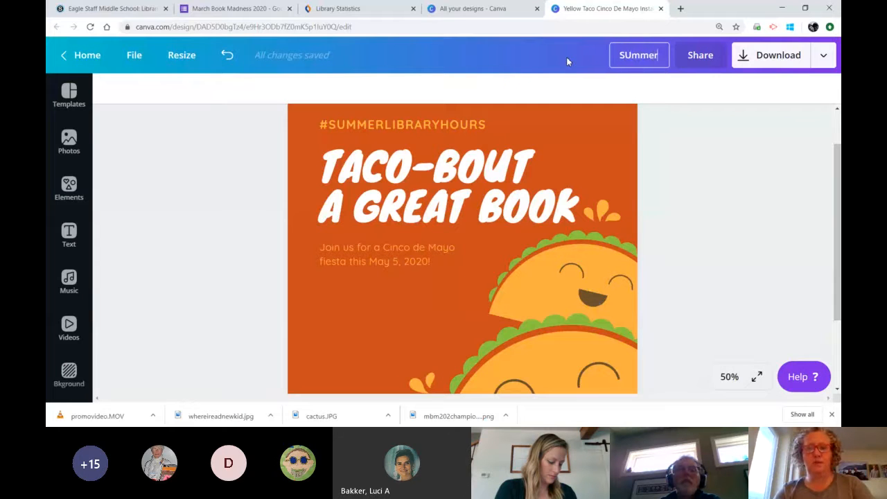
key("BackSpace")
key("BackSpace")
key("BackSpace")
key("BackSpace")
key("BackSpace")
key("BackSpace")
type("TacoBout")
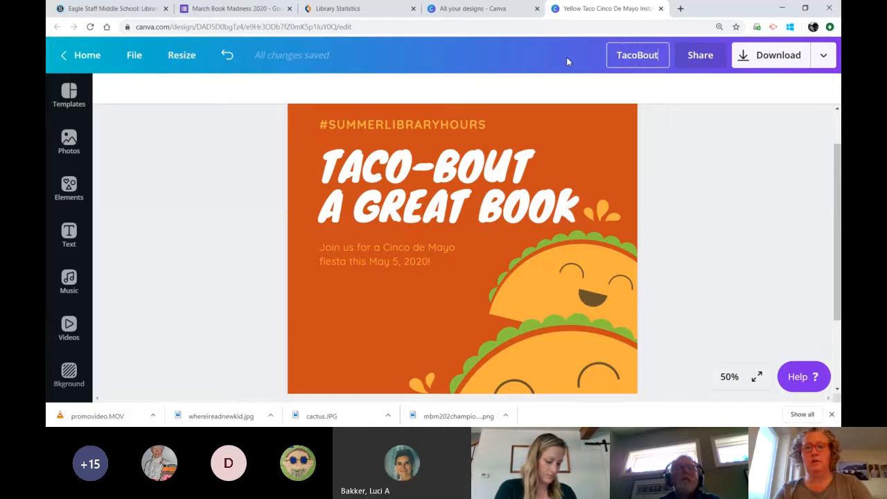
type("AGre")
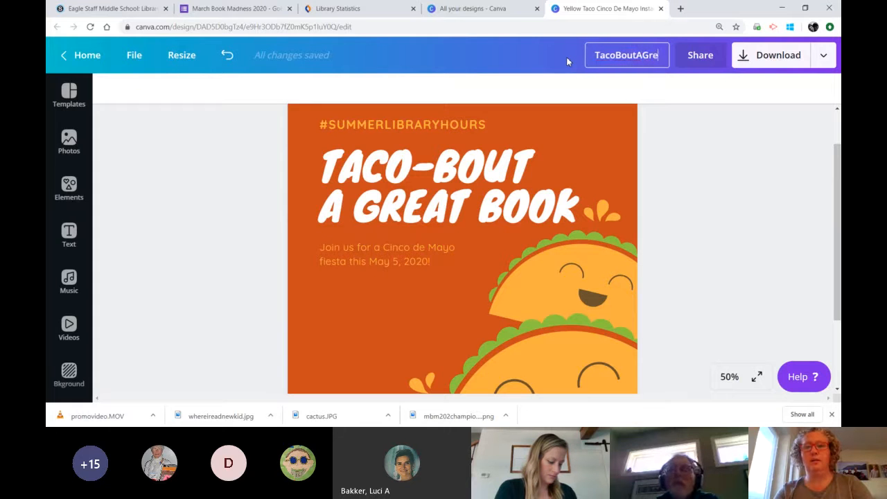
type("atBook")
left_click(659, 216)
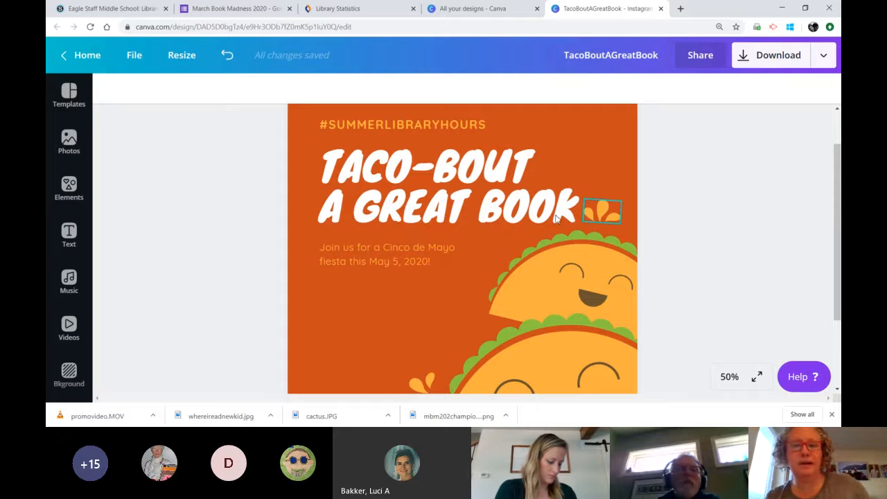
- Browse the trending pictures in the photo library
left_click(67, 154)
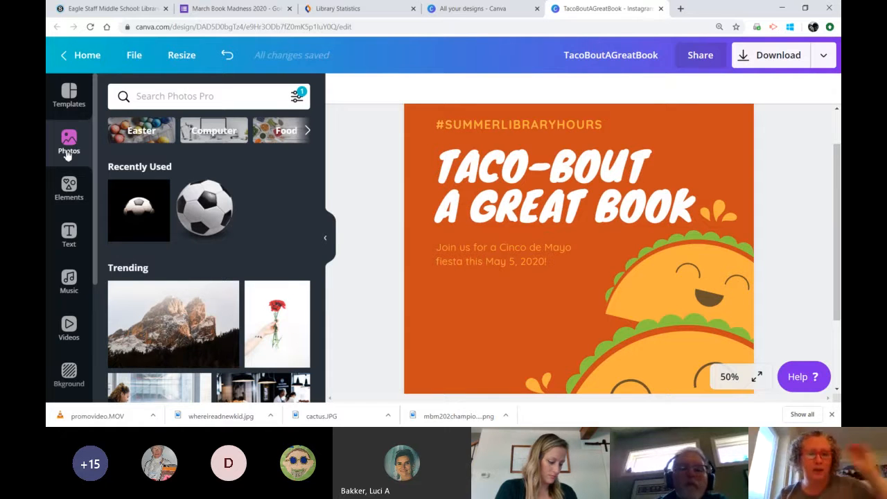
scroll(188, 285, "down", 5)
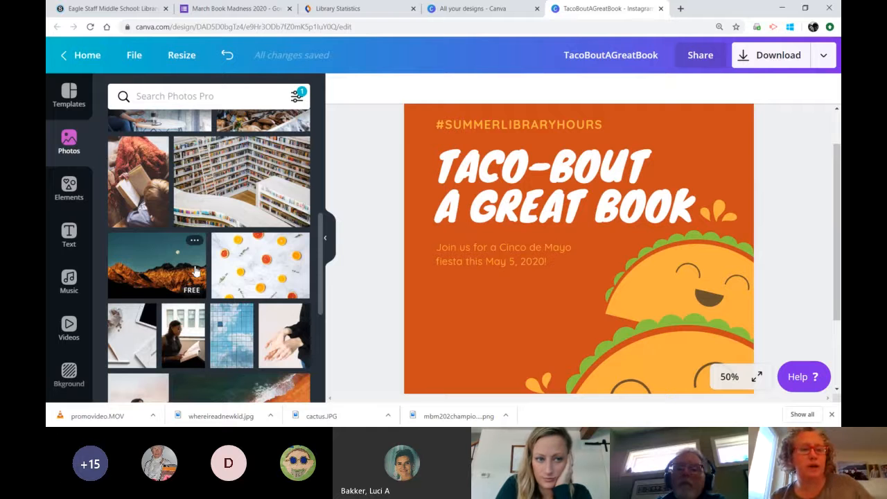
scroll(196, 272, "down", 1)
scroll(196, 270, "down", 2)
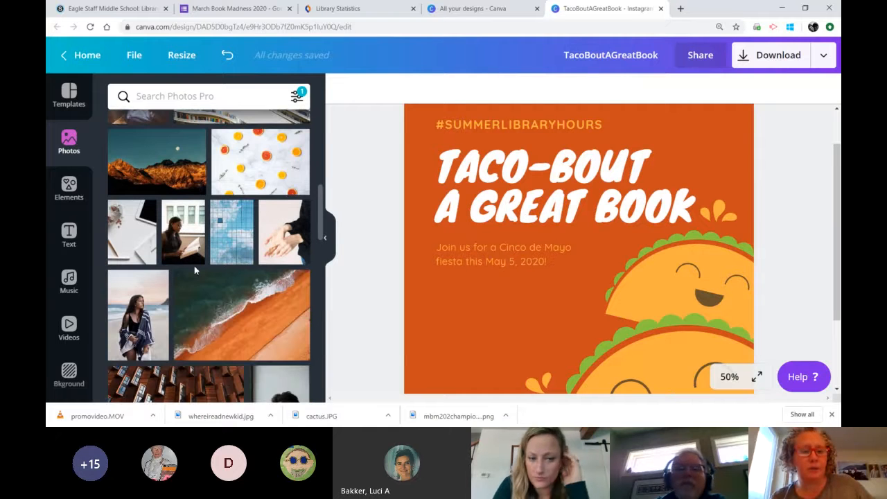
scroll(194, 271, "down", 1)
scroll(228, 287, "down", 3)
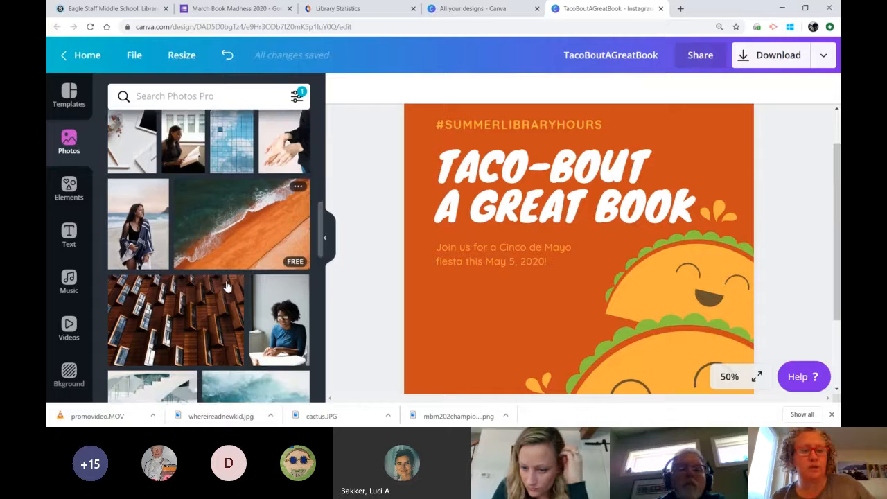
scroll(228, 286, "down", 3)
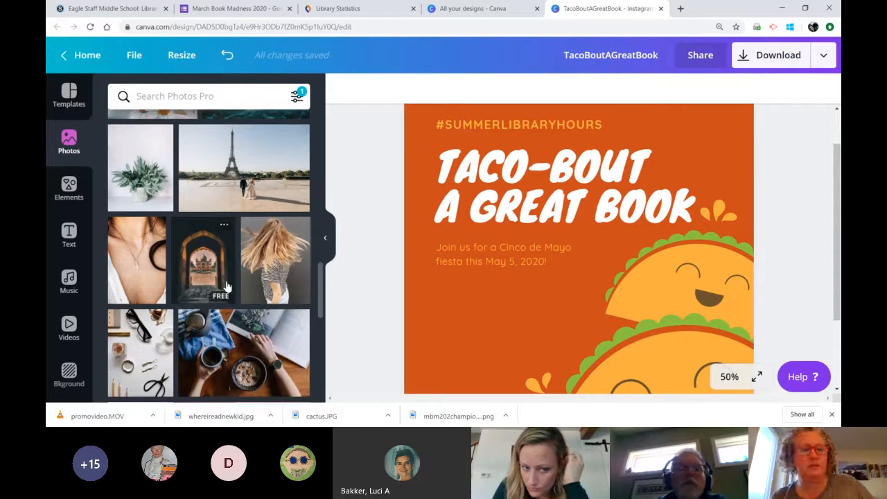
scroll(228, 287, "down", 3)
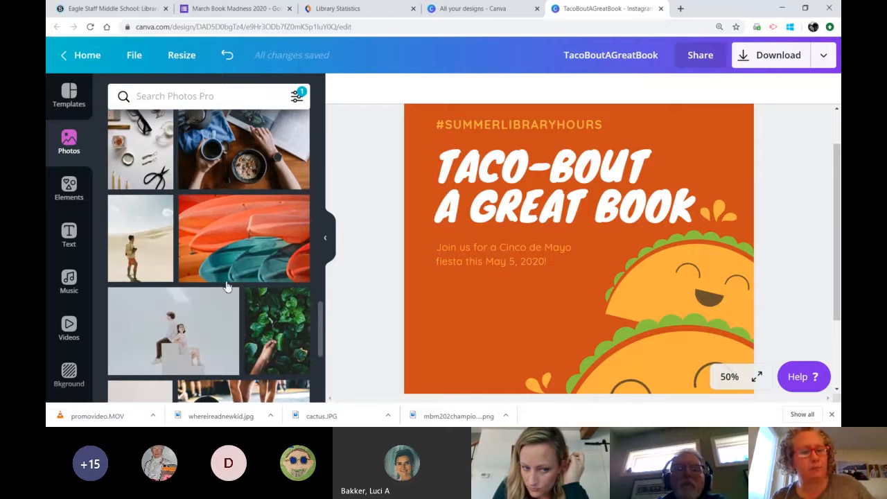
scroll(228, 286, "down", 4)
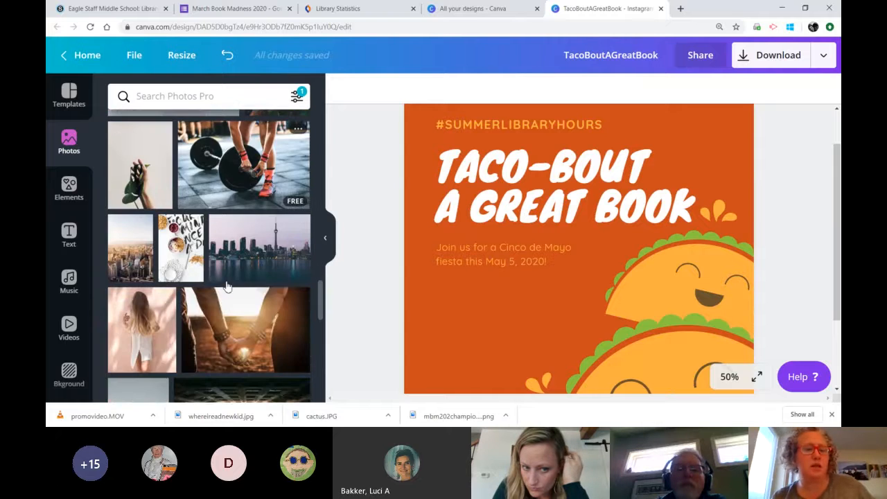
scroll(228, 286, "down", 1)
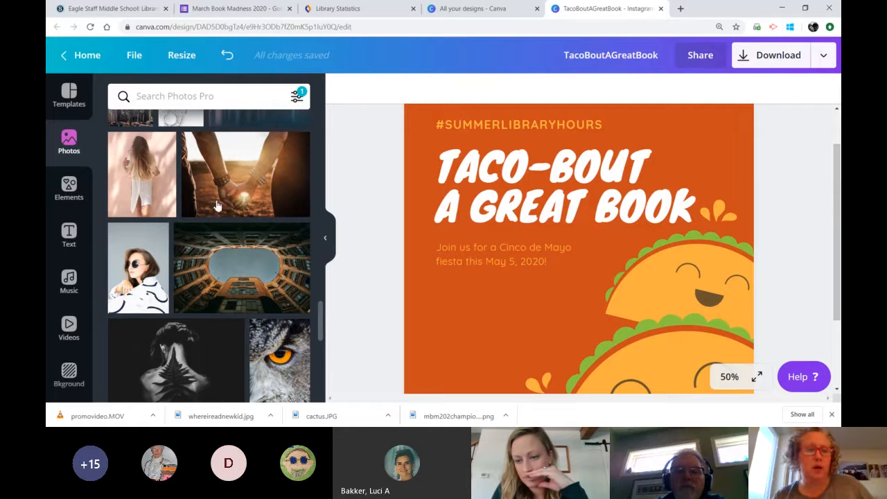
- Search the photo library for "taco" and look through the related categories
left_click(204, 96)
type("taco")
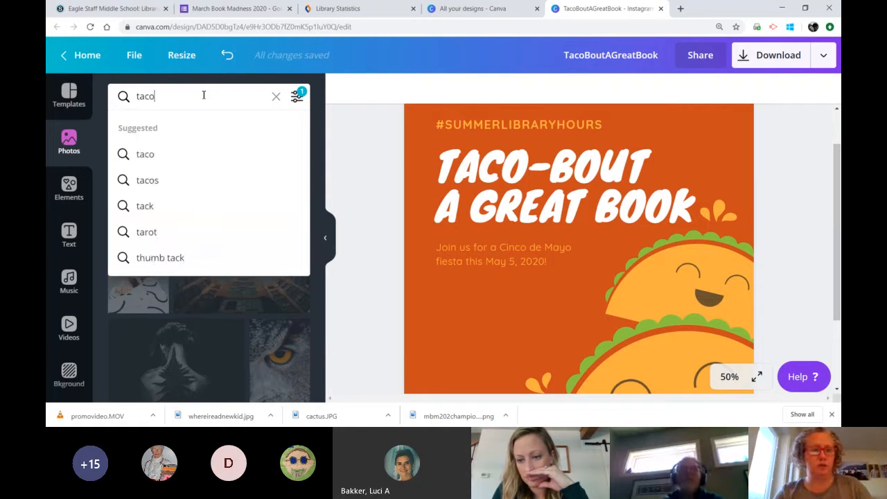
key("Return")
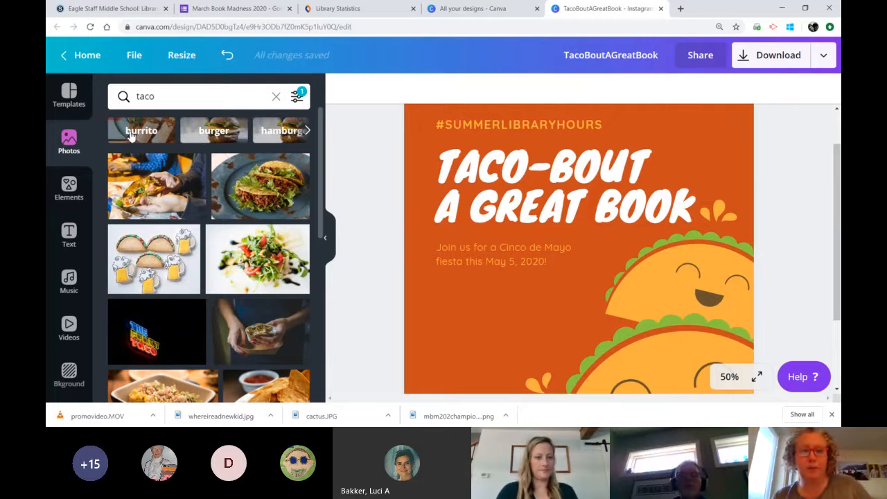
left_click(308, 132)
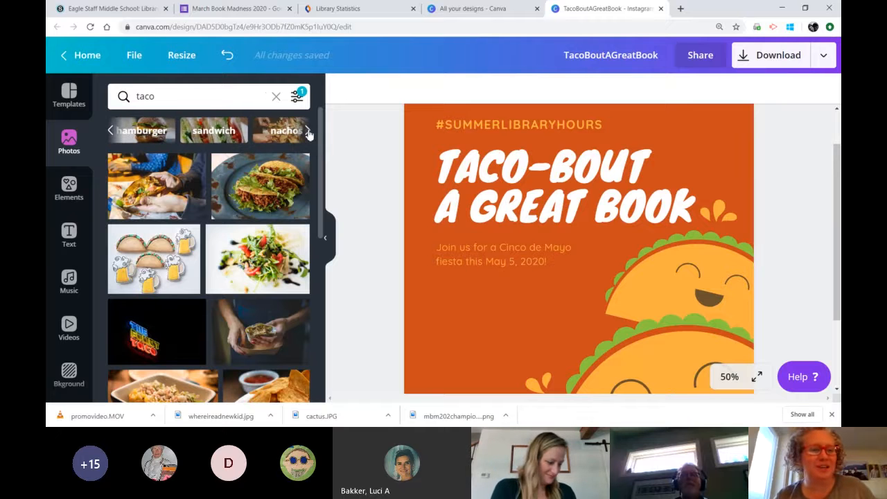
- Look through the elements library down to its grids and shapes, and show the available text styles
left_click(69, 189)
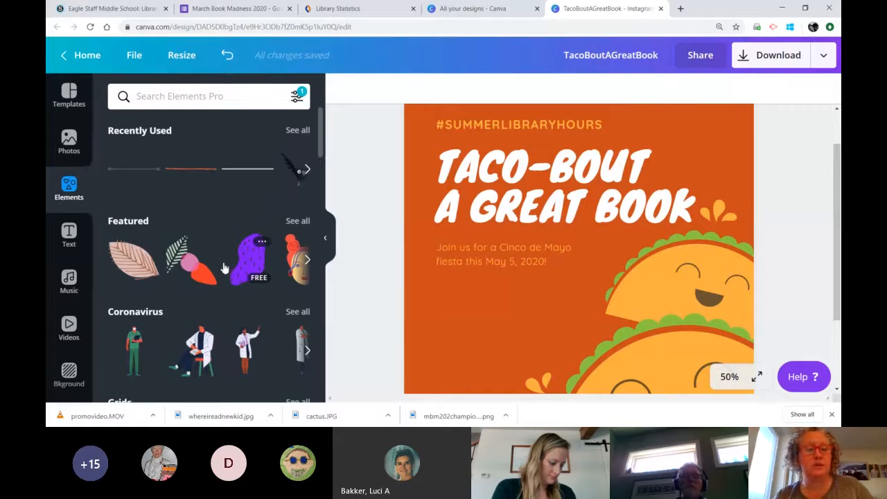
scroll(239, 256, "down", 3)
scroll(223, 269, "down", 2)
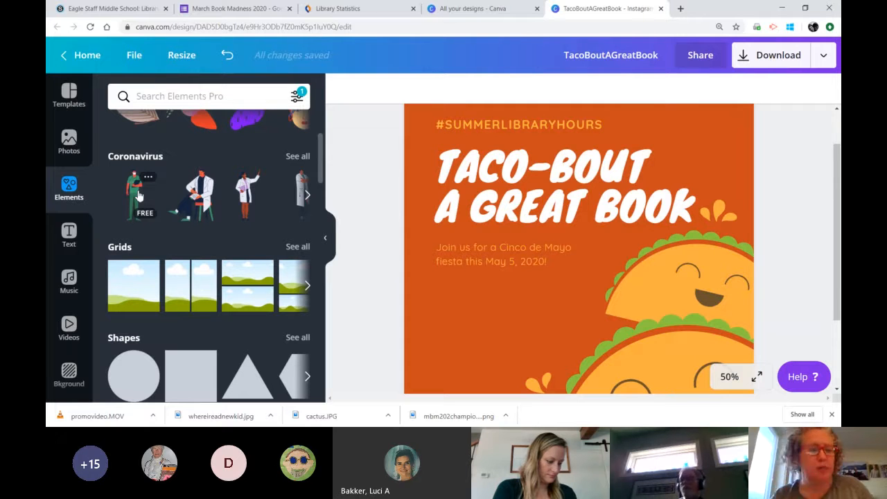
left_click(70, 236)
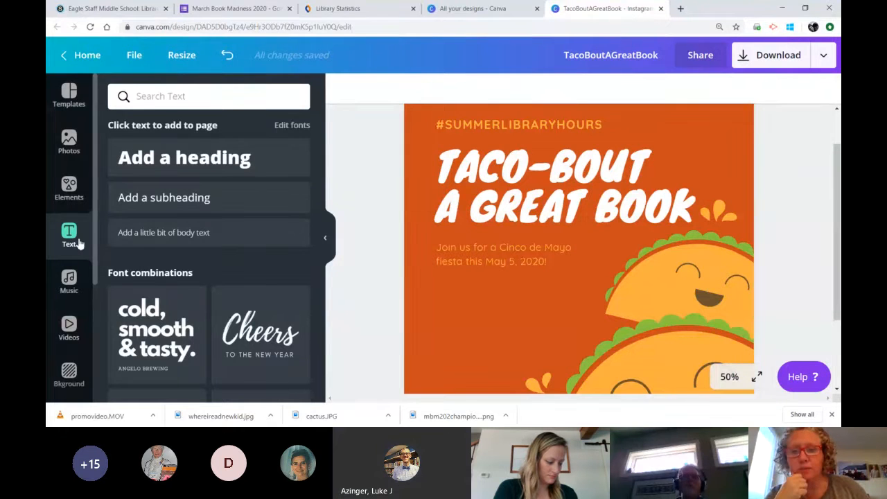
- Show the actions available for TacoBoutAGreatBook in the refreshed list of all designs, and return to the open design
left_click(454, 10)
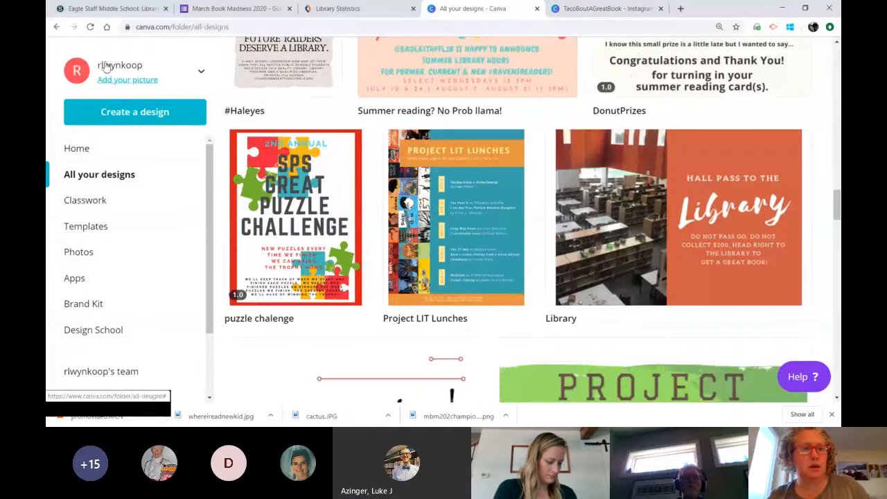
left_click(90, 27)
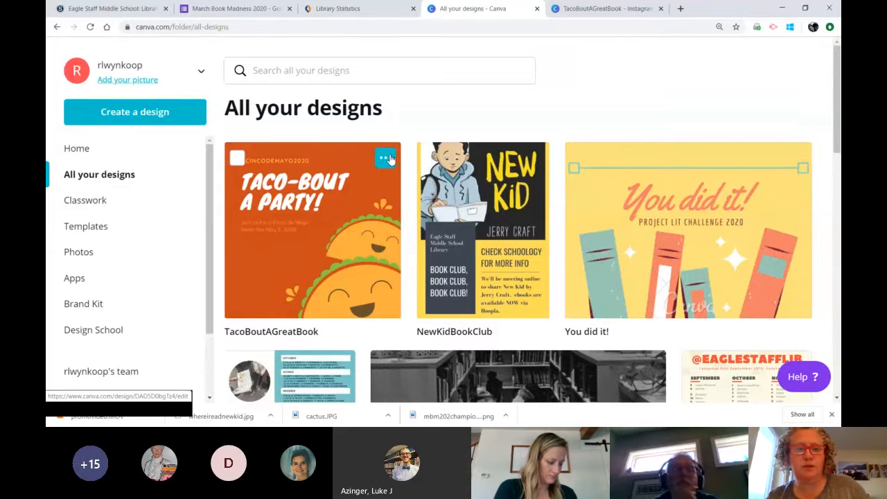
left_click(386, 158)
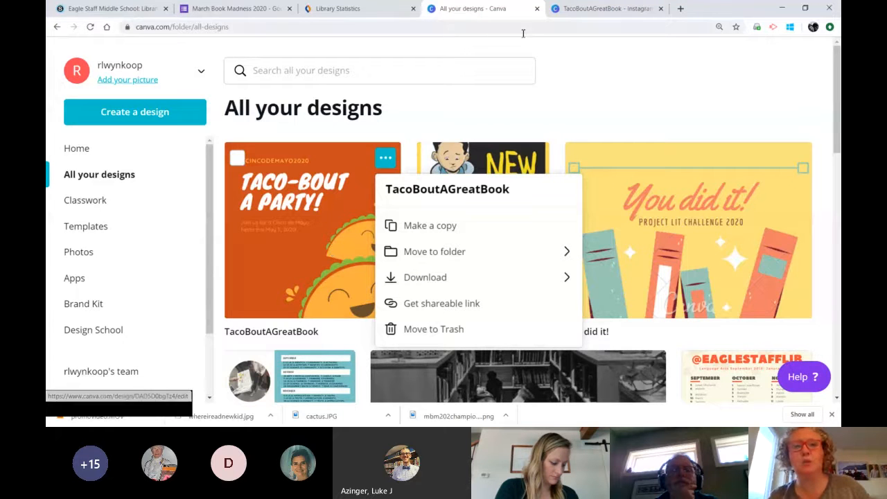
left_click(597, 9)
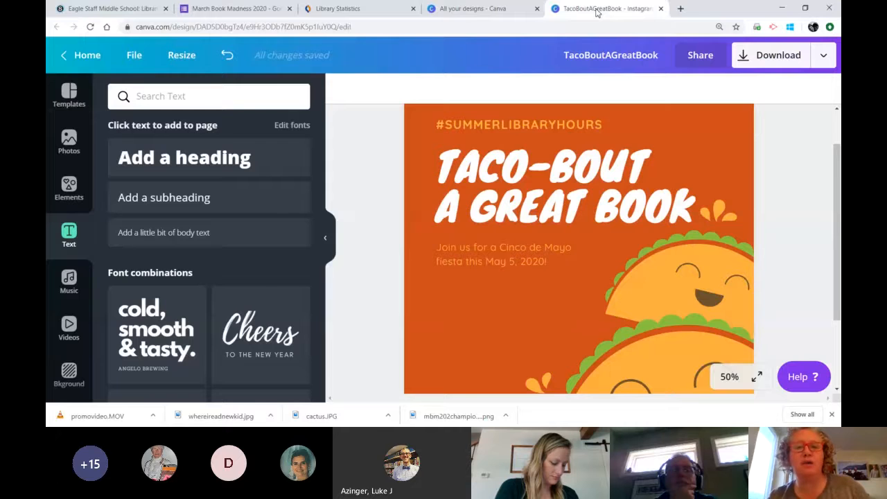
left_click(488, 10)
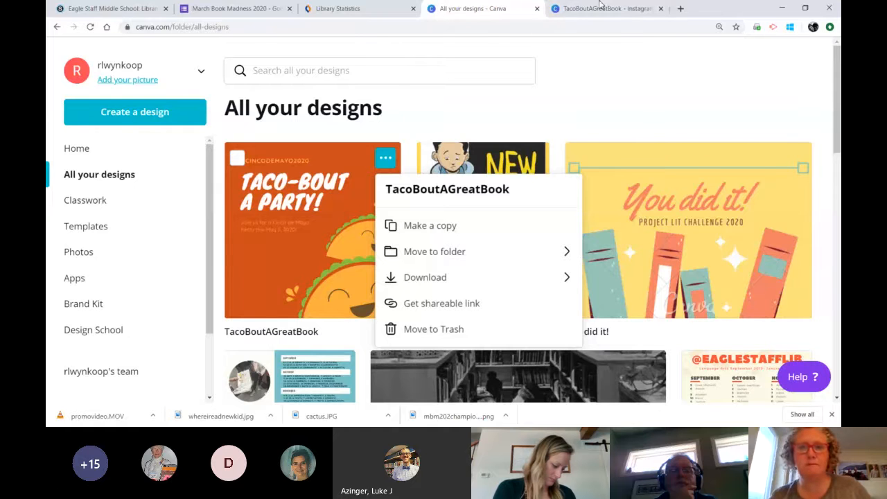
left_click(651, 111)
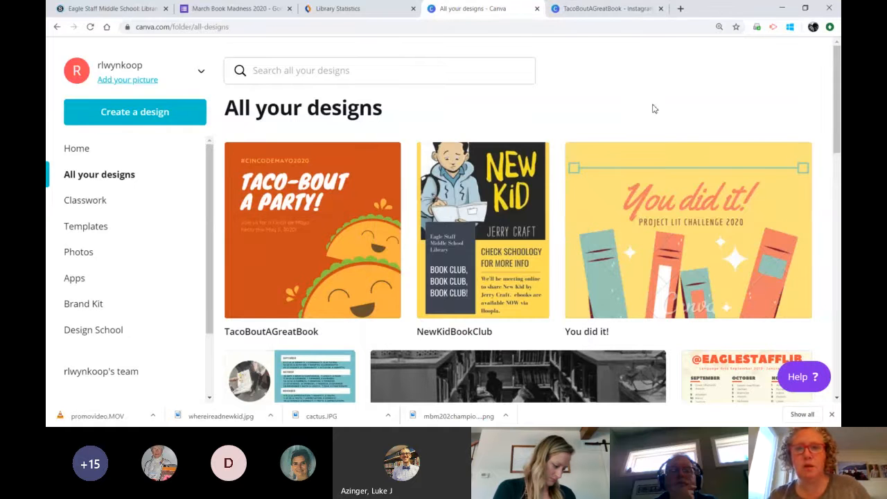
left_click(606, 12)
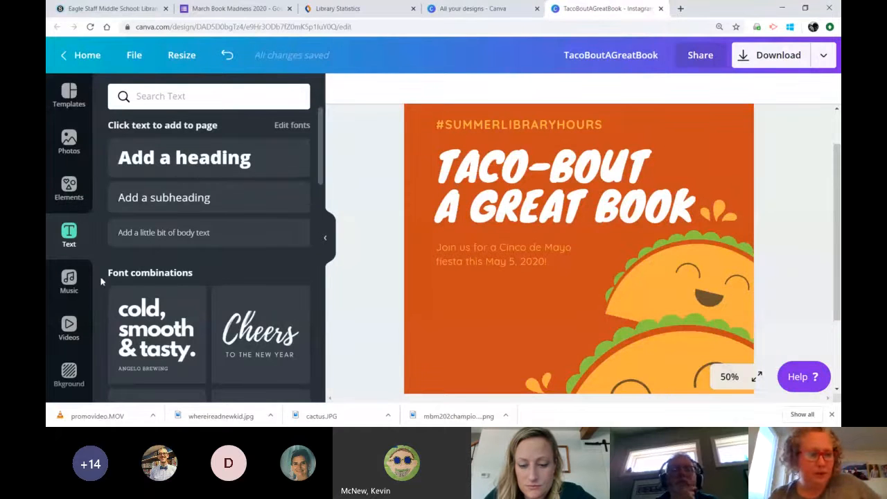
- Look through the music, video and background libraries, and collapse the library display to widen the canvas
left_click(72, 285)
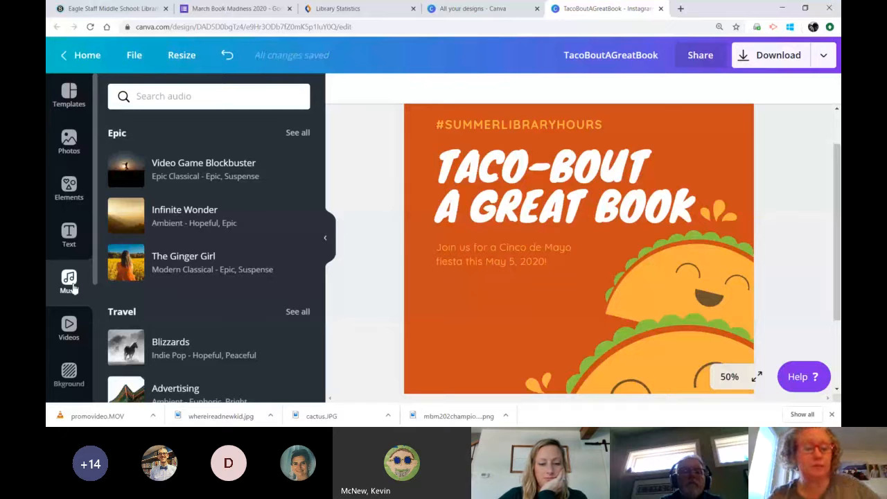
left_click(80, 328)
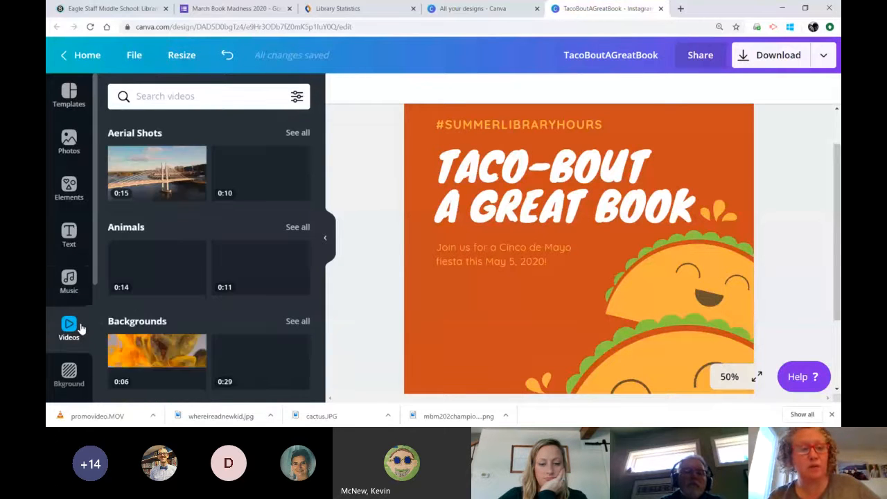
left_click(68, 377)
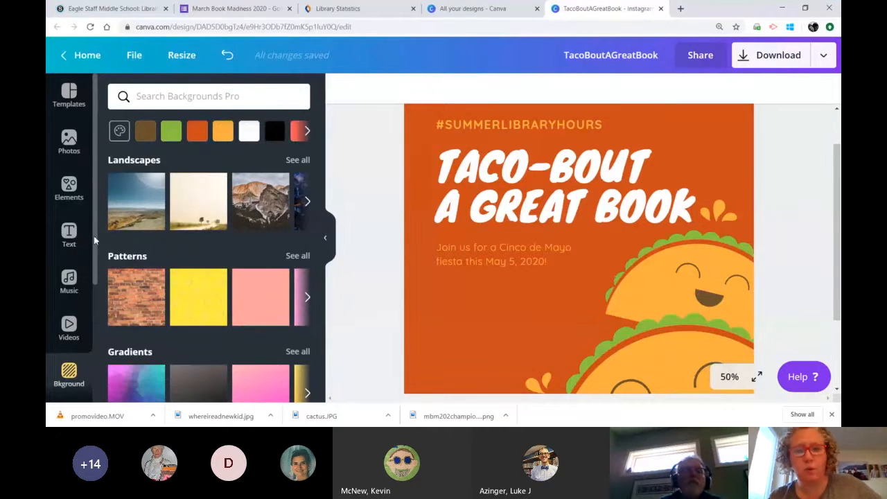
left_click_drag(94, 238, 372, 118)
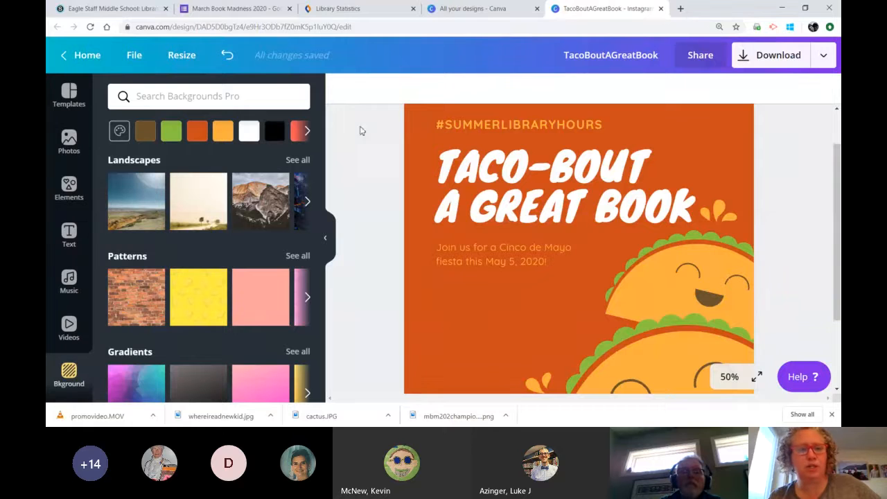
left_click(326, 237)
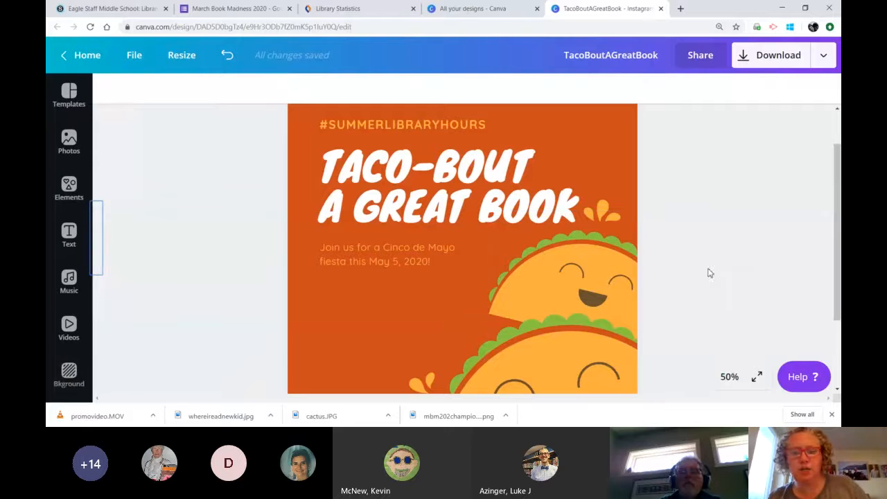
- Enlarge the design to 100% and nudge the Cinco de Mayo invitation text slightly
left_click(421, 255)
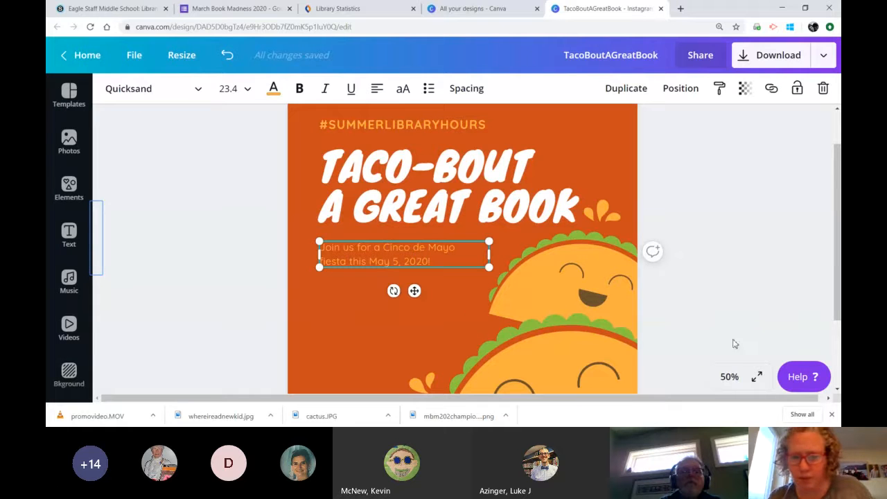
left_click(729, 376)
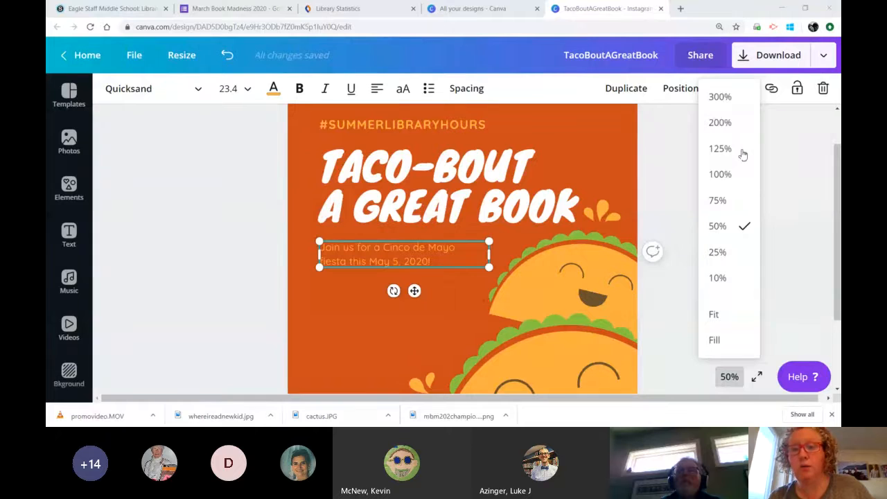
left_click(735, 174)
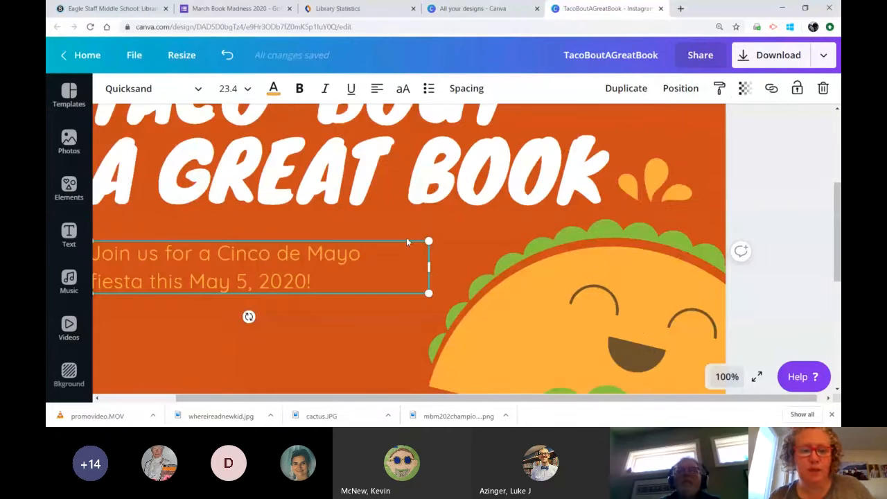
left_click_drag(491, 400, 408, 367)
left_click_drag(345, 246, 340, 245)
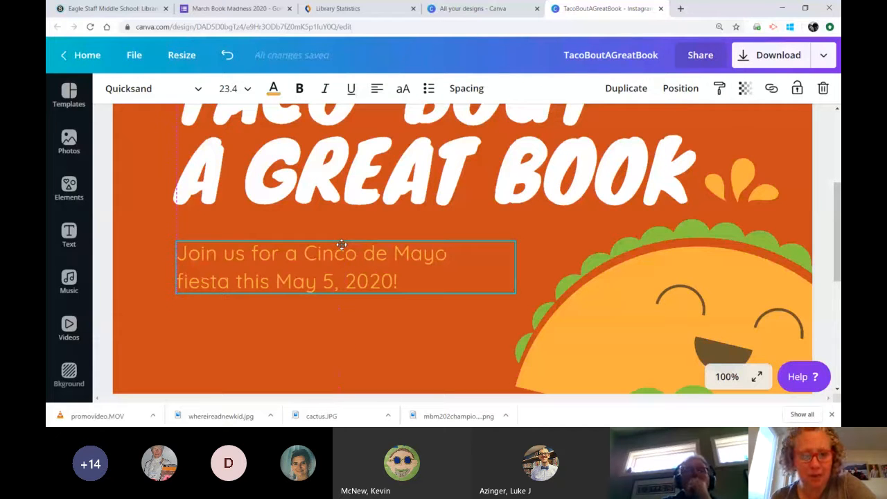
left_click_drag(342, 244, 340, 244)
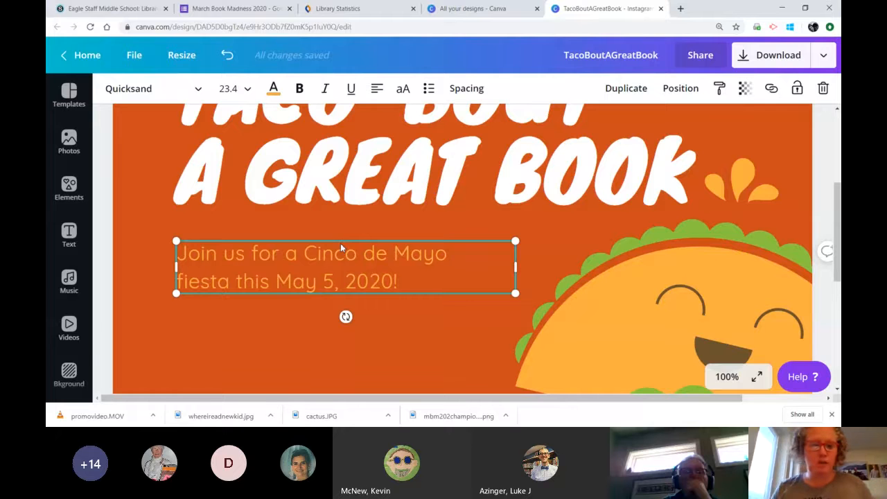
left_click(345, 244)
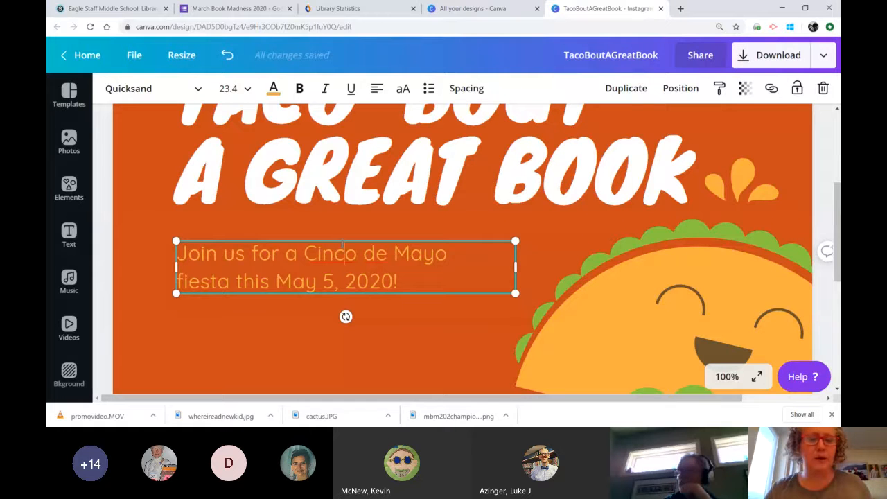
left_click_drag(345, 242, 347, 240)
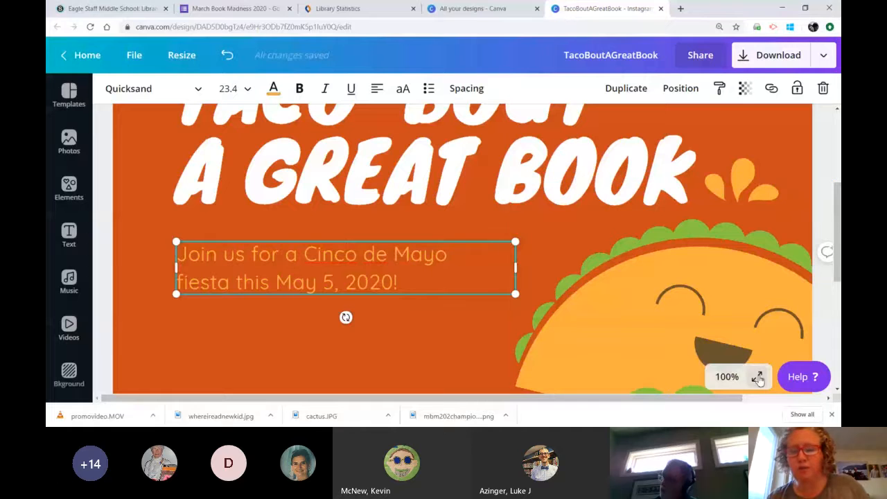
- Set the zoom to 75% and replace the Cinco de Mayo invitation with "#ravensreaders please join us this summer in our library!"
left_click(727, 376)
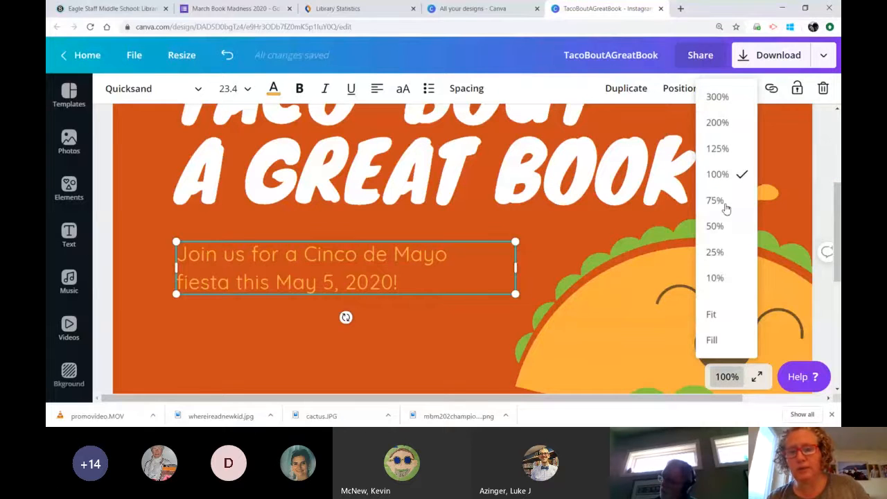
left_click(715, 200)
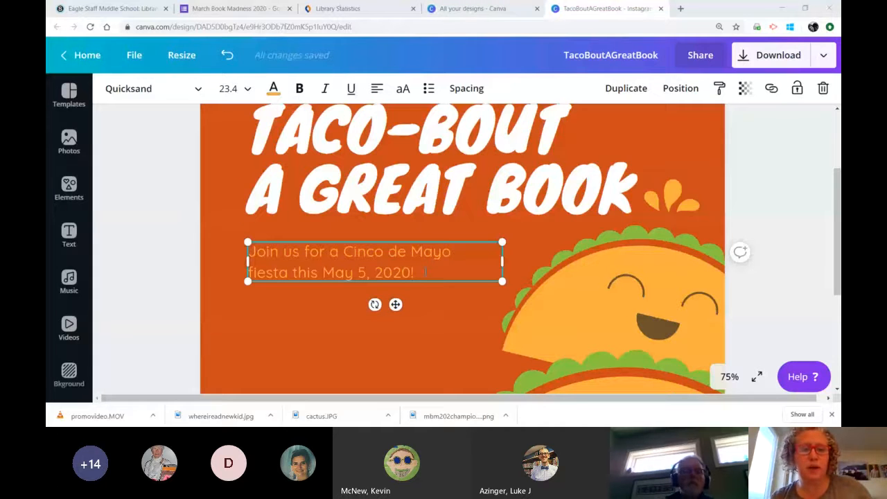
left_click_drag(416, 273, 252, 252)
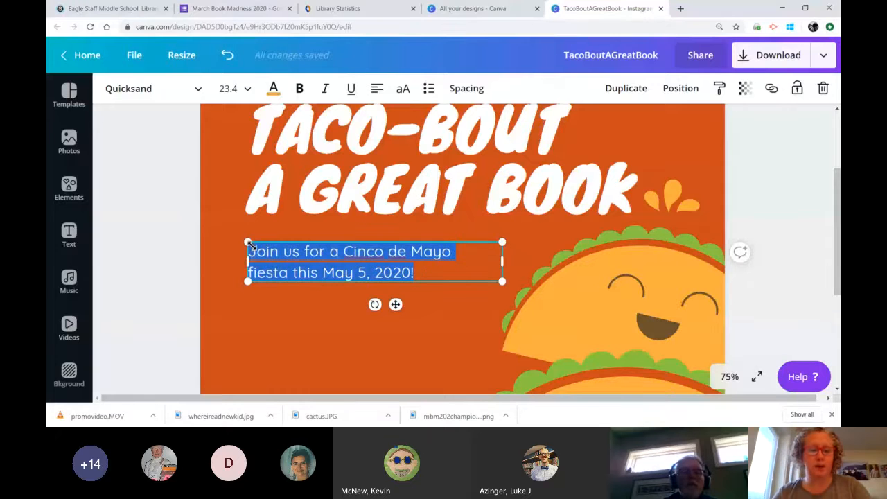
type("#ravensreaders please join us this summer in our libary!")
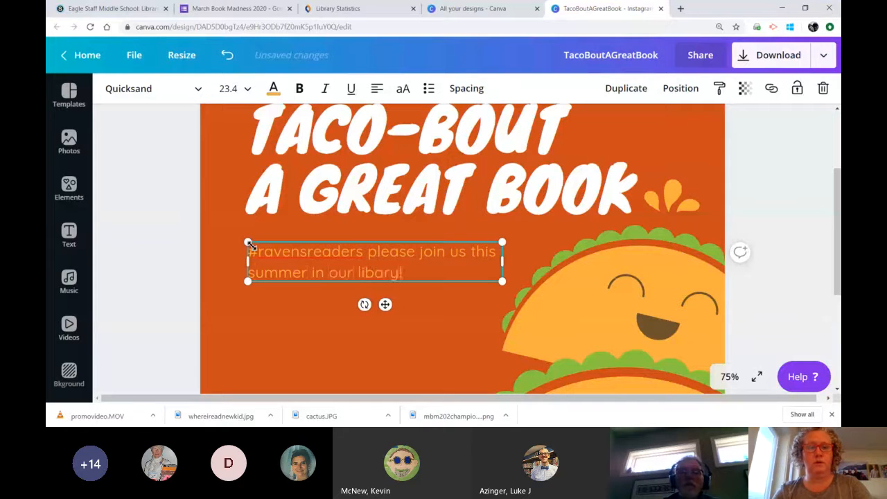
key("BackSpace")
key("BackSpace")
key("BackSpace")
key("BackSpace")
type("rar")
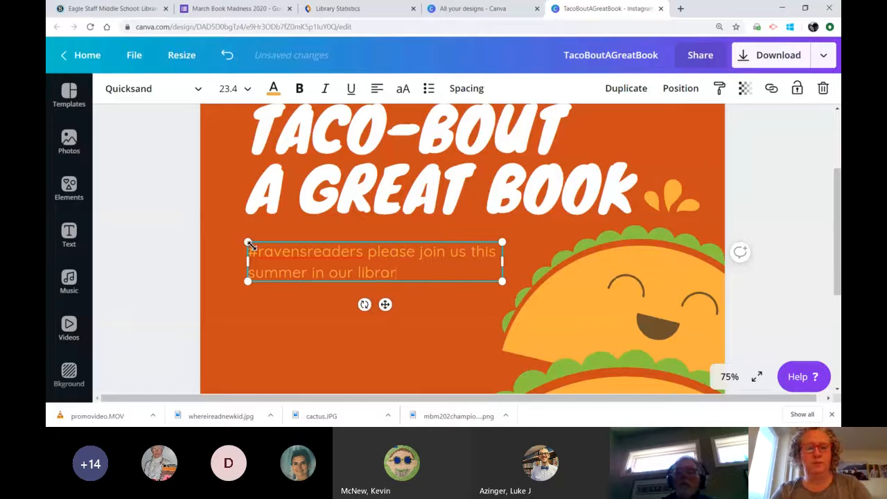
type("y!")
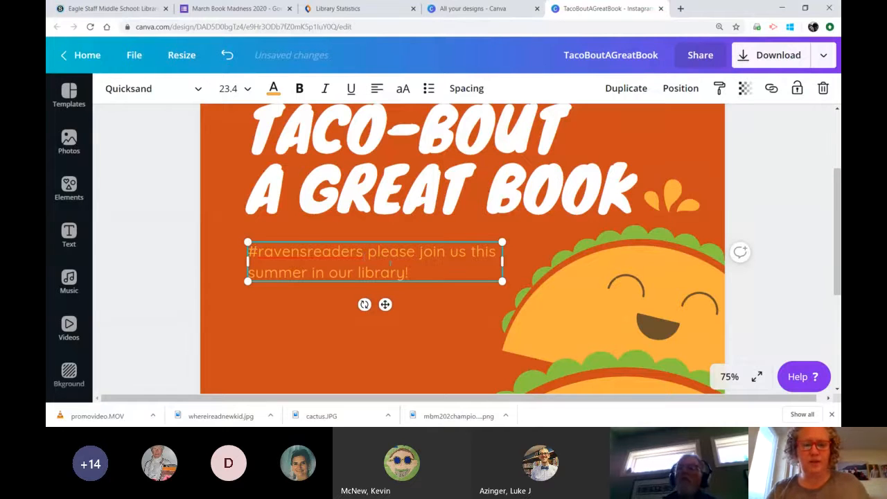
- Set the whole #ravensreaders invitation to font size 26 and make it bold
left_click_drag(414, 273, 247, 252)
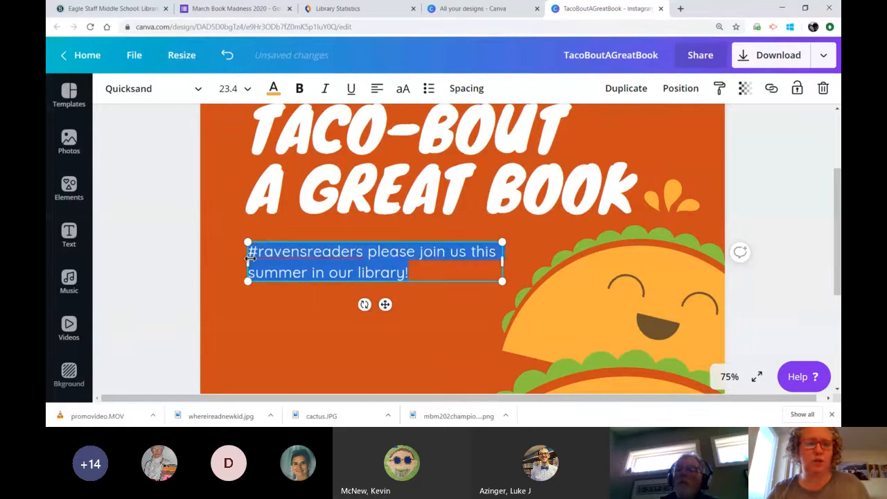
left_click(247, 89)
left_click_drag(293, 175, 292, 201)
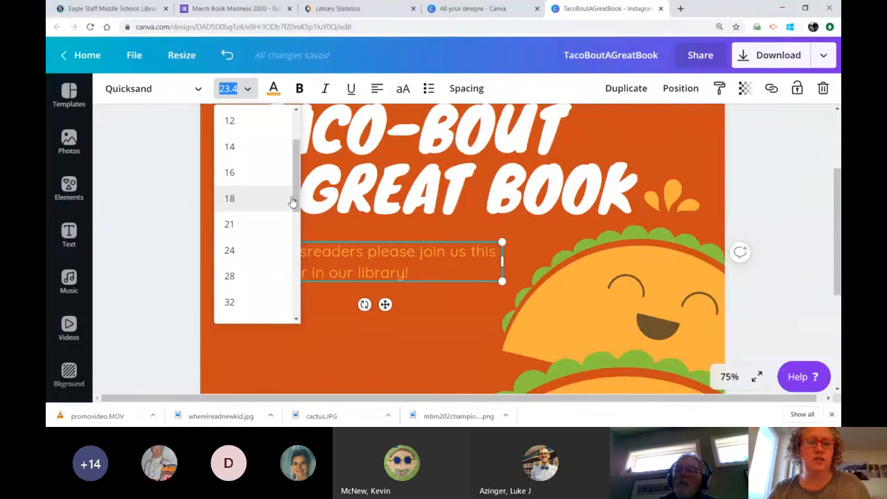
left_click(253, 249)
key("BackSpace")
key("BackSpace")
type("26")
key("Return")
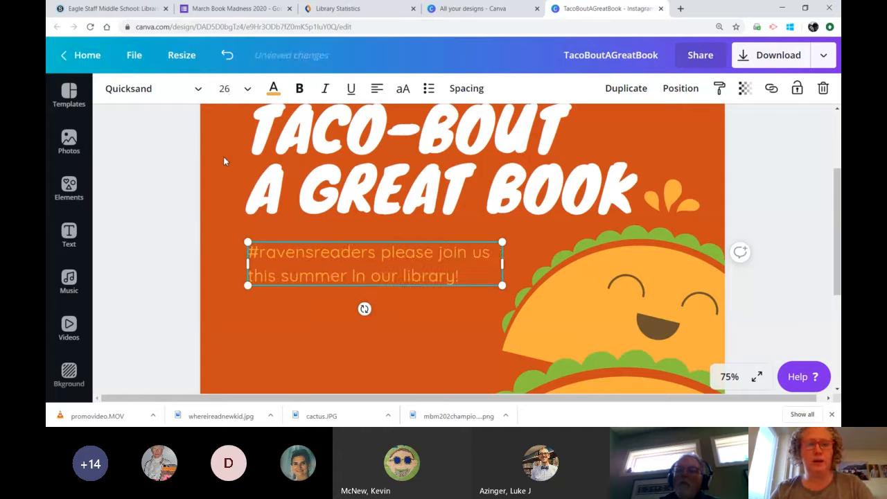
left_click(304, 93)
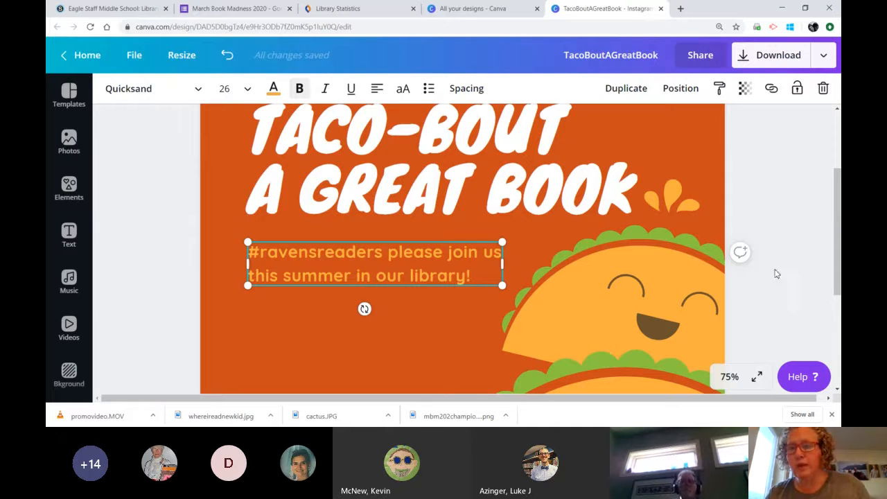
- Share the design with a colleague by invitation and set that person's access to "Can view"
left_click(707, 60)
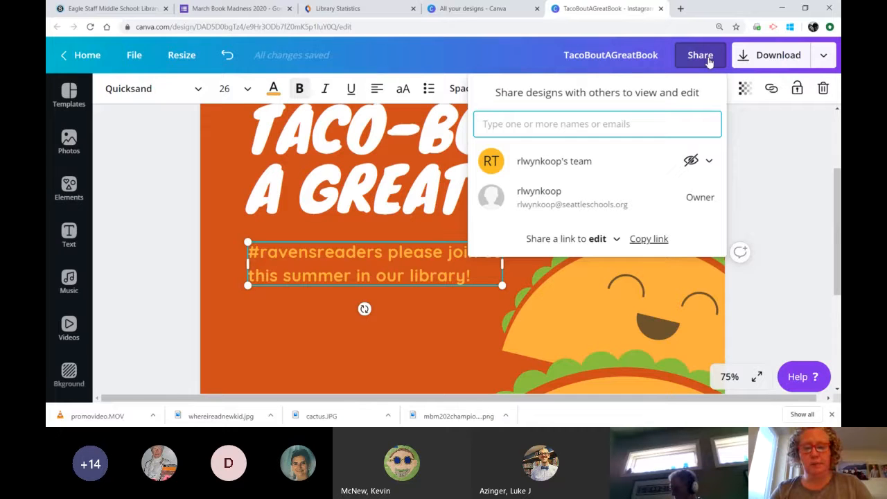
type("ts")
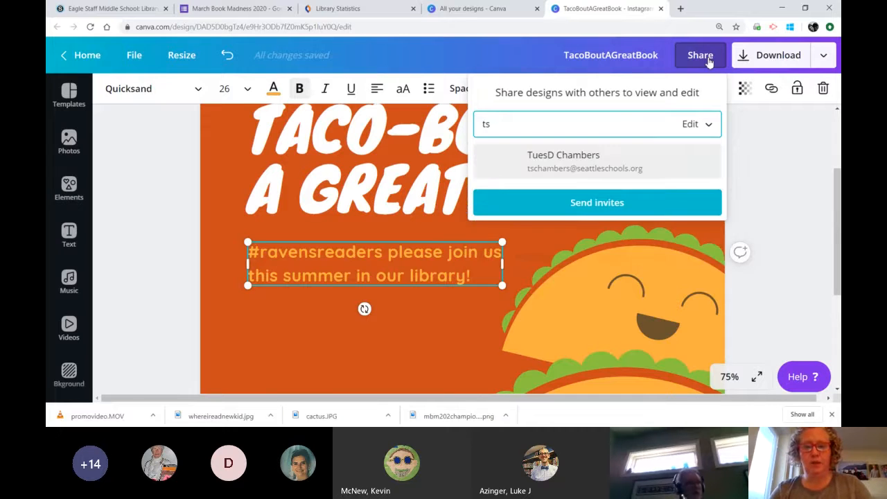
left_click(614, 157)
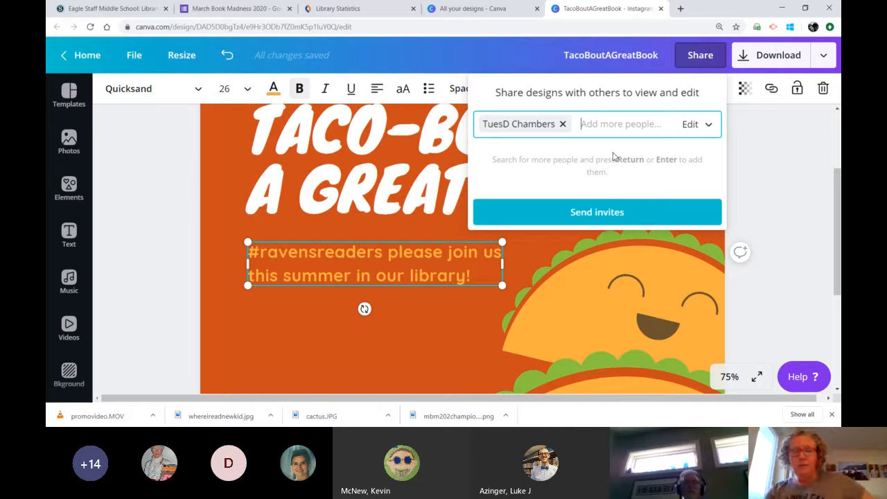
left_click(600, 212)
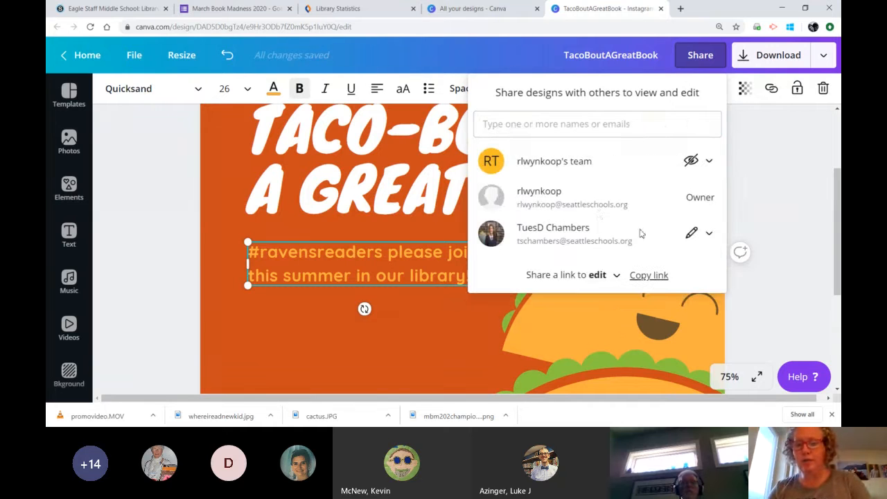
left_click(714, 236)
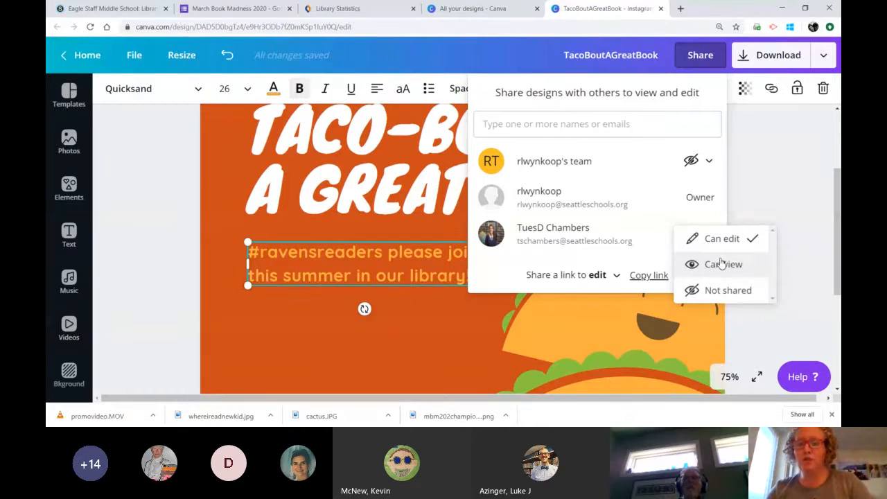
left_click(723, 264)
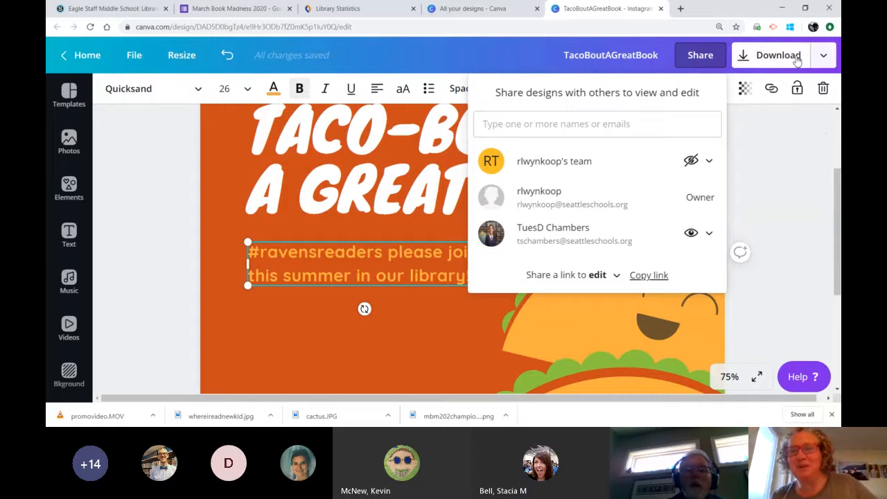
- Review the publishing options, download the design as a JPG, save it as TacoBoutAGreatBook in the WEB folder, and return to editing
left_click(824, 61)
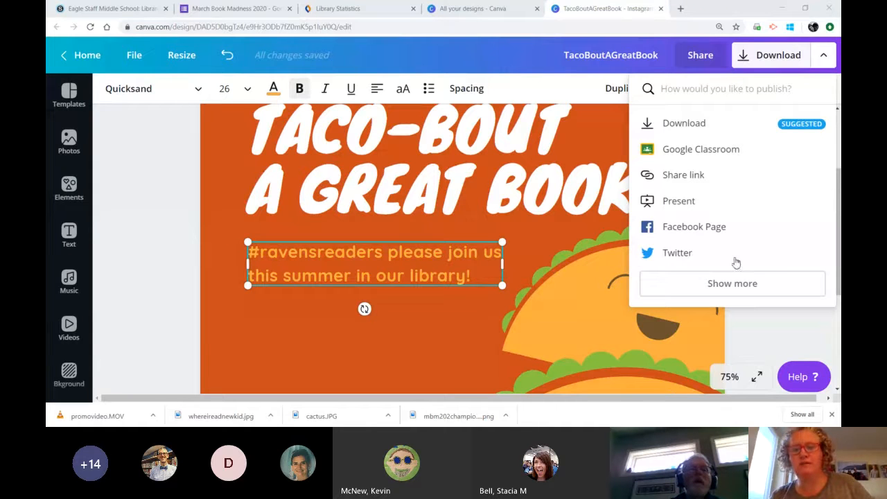
left_click(824, 57)
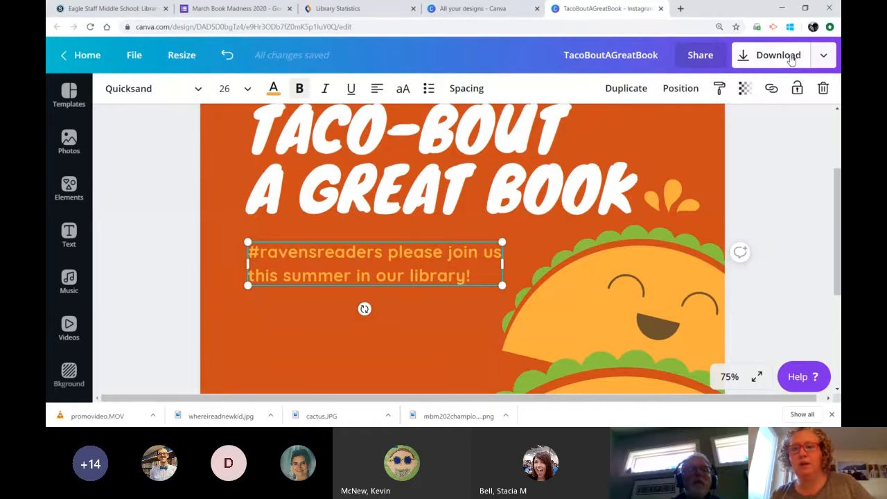
left_click(791, 60)
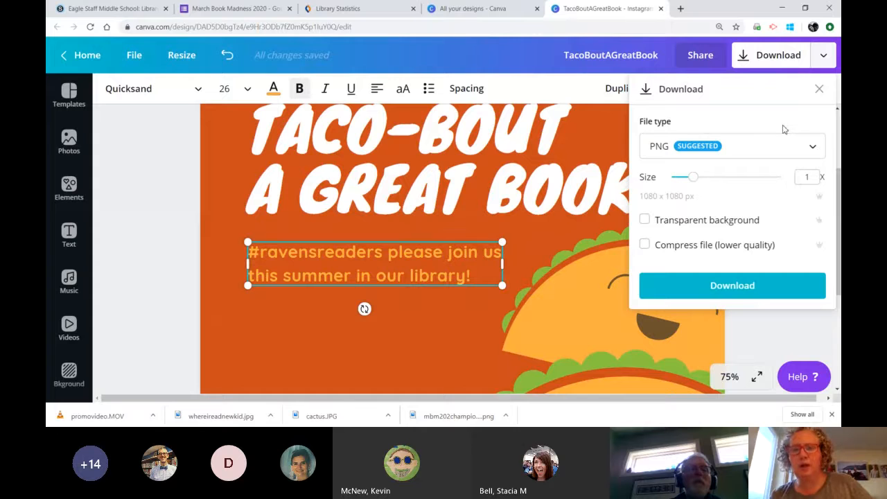
left_click(809, 149)
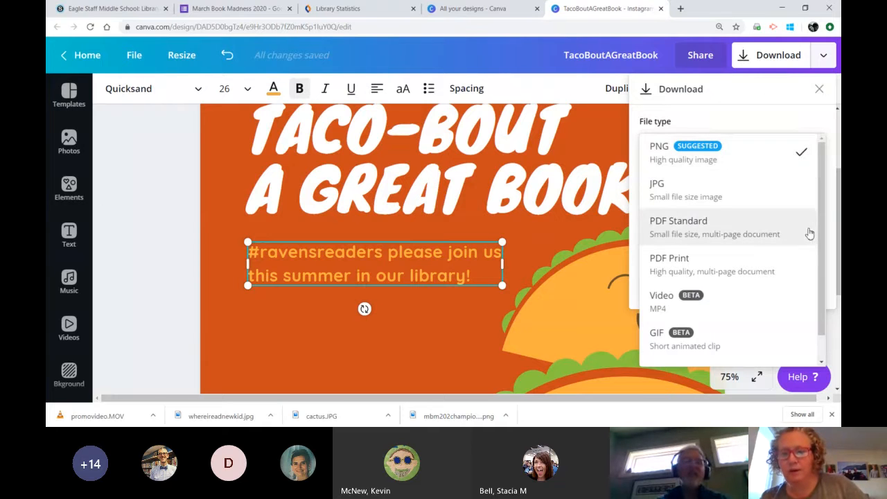
left_click_drag(818, 234, 821, 188)
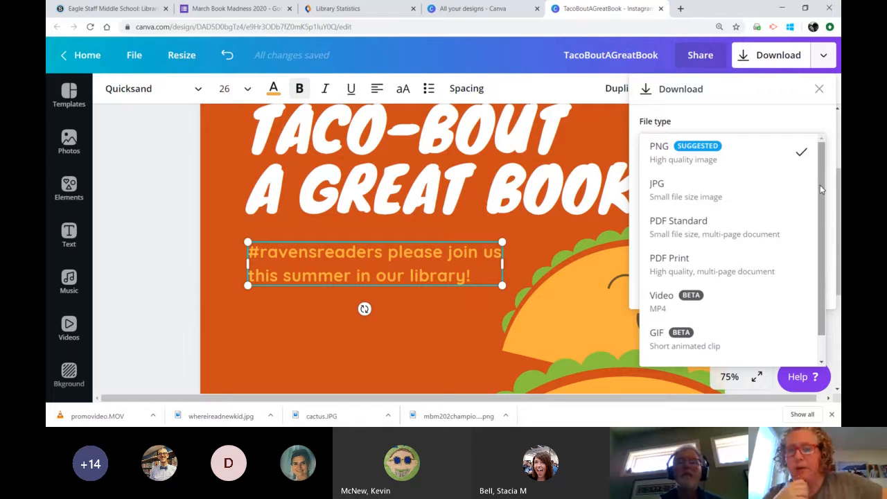
left_click(714, 201)
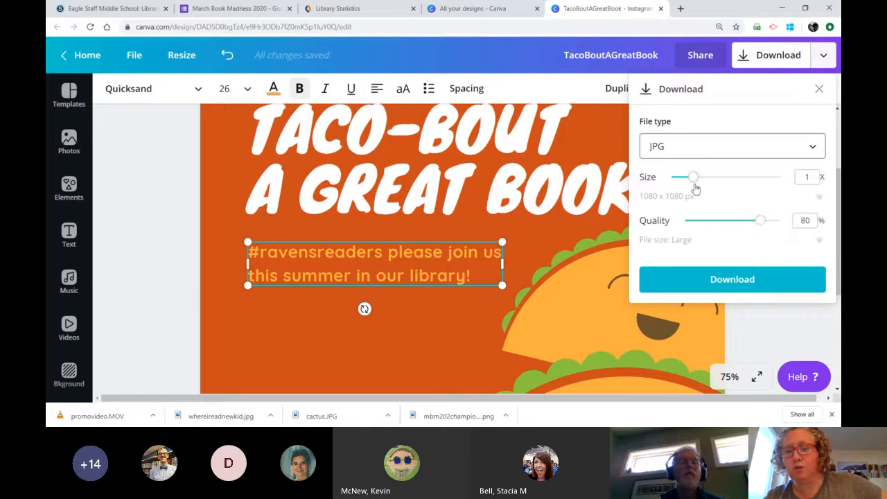
left_click(761, 281)
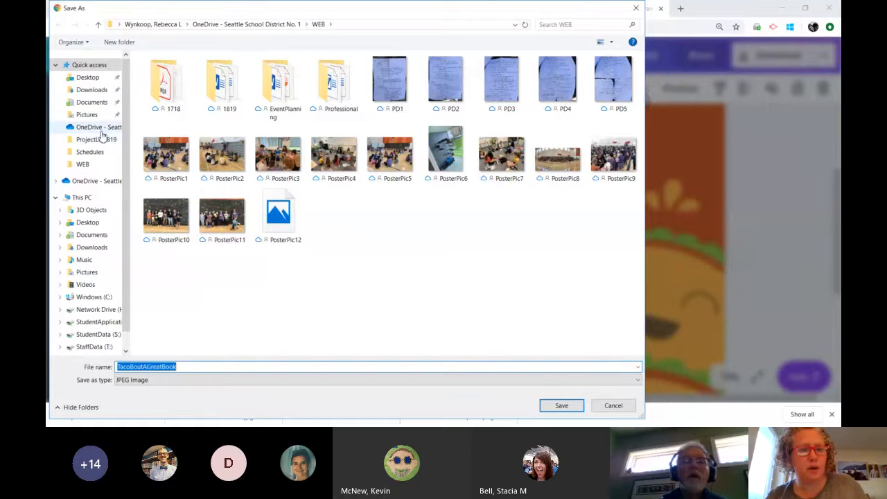
left_click(551, 408)
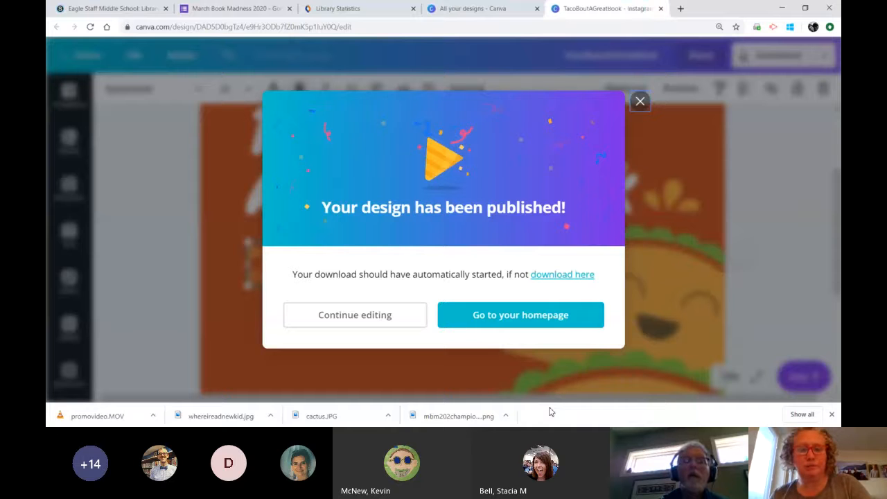
left_click(401, 317)
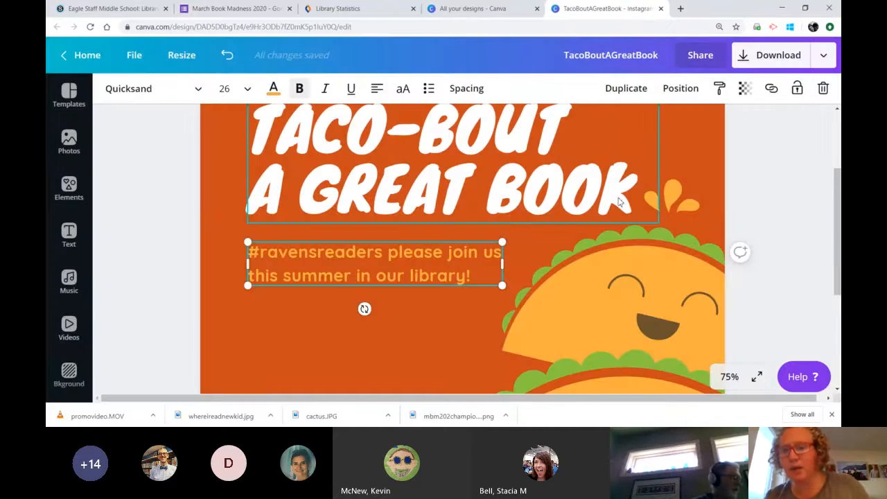
left_click(825, 58)
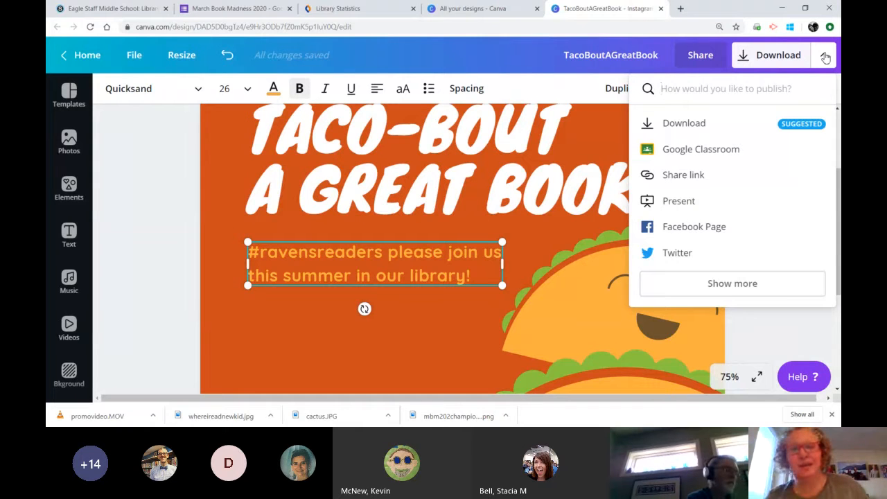
left_click(778, 61)
left_click(728, 286)
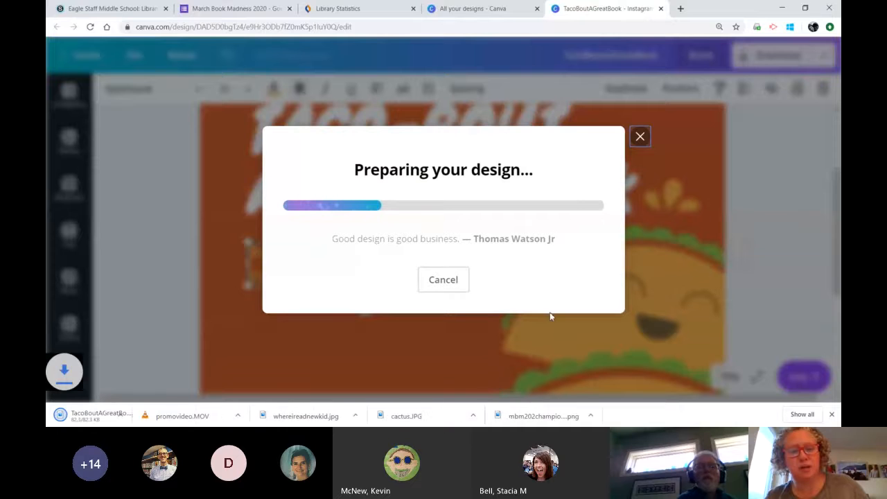
left_click(448, 285)
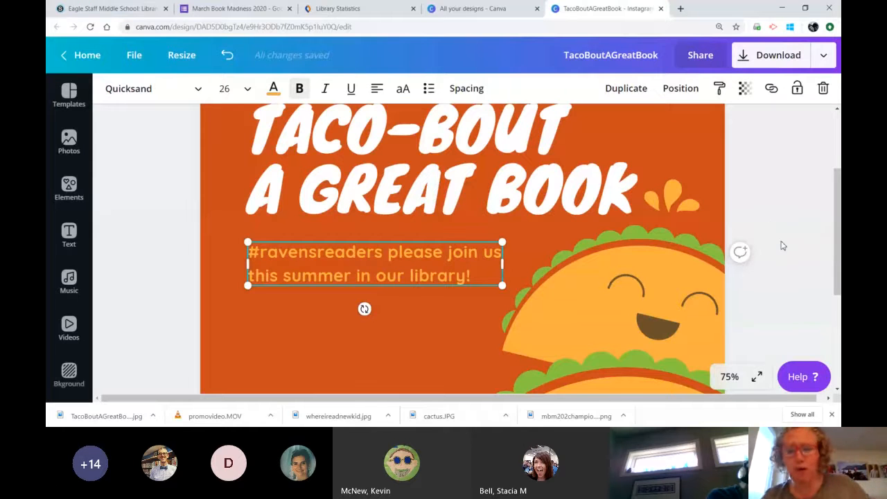
scroll(783, 245, "up", 2)
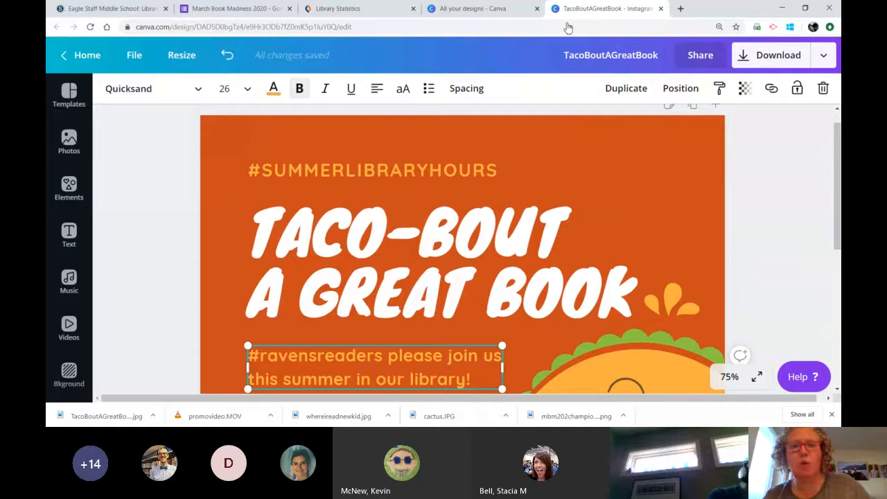